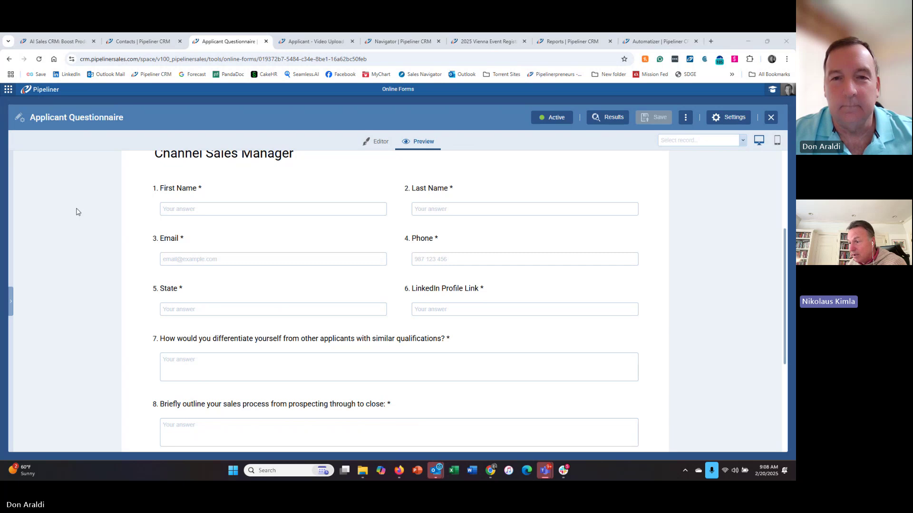
Review the Applicant Questionnaire preview from the Channel Sales Manager heading through all nine questions to the end of the form.
scroll(76, 212, up, 3)
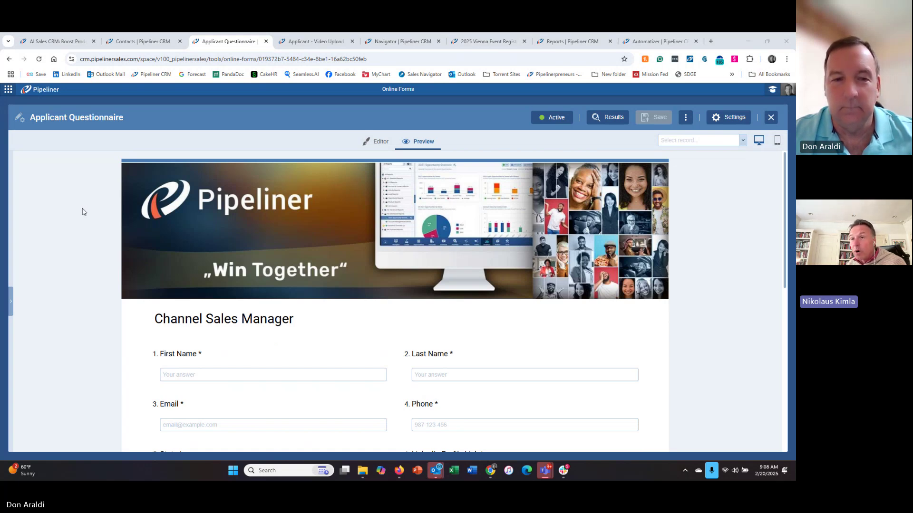
scroll(82, 212, down, 3)
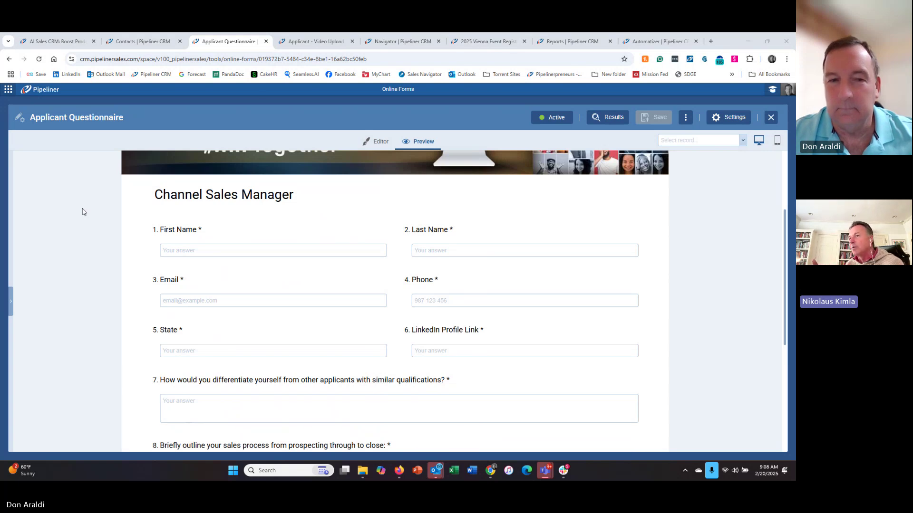
scroll(82, 212, down, 5)
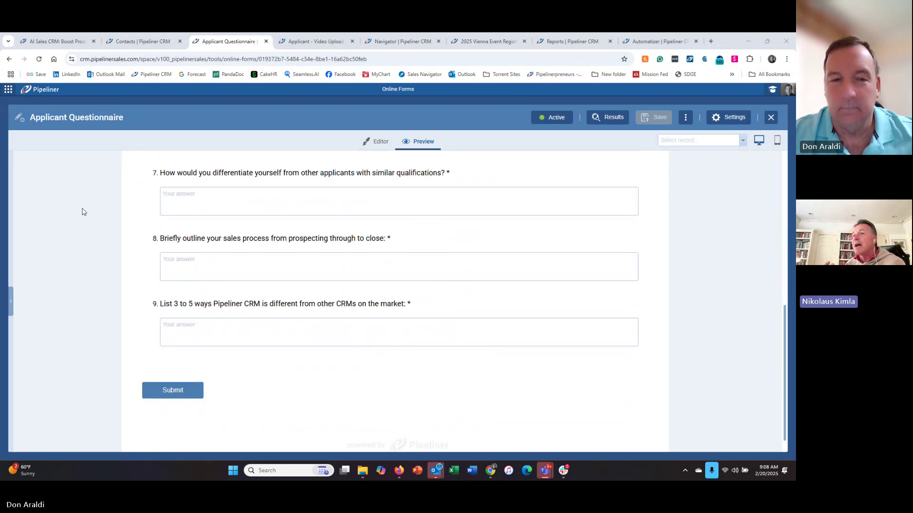
scroll(83, 212, down, 1)
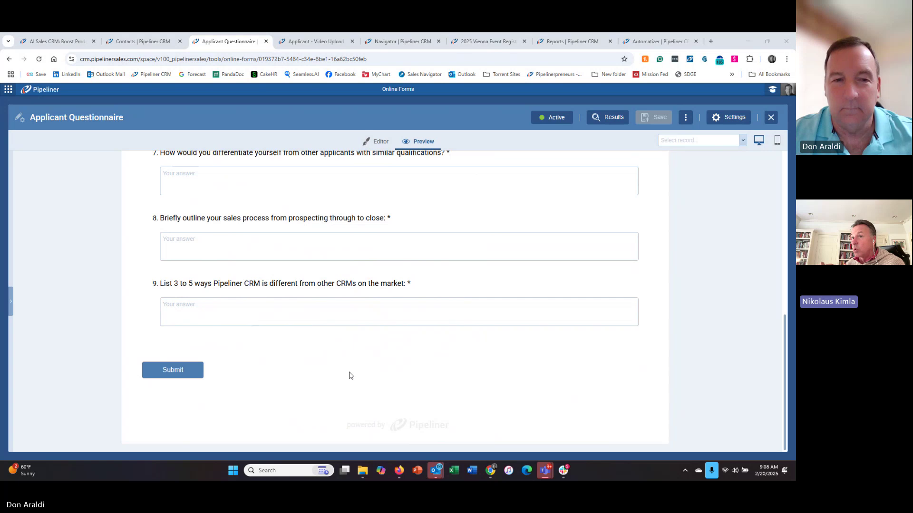
scroll(350, 375, up, 3)
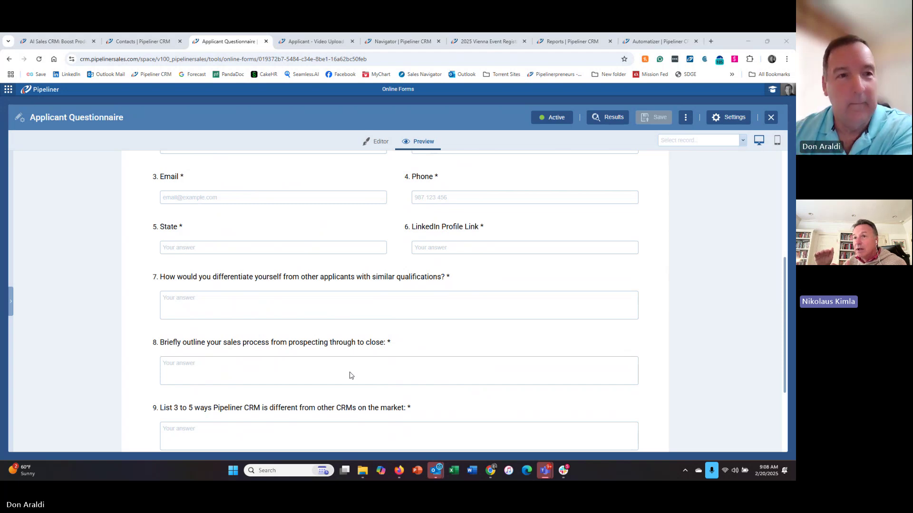
click(351, 369)
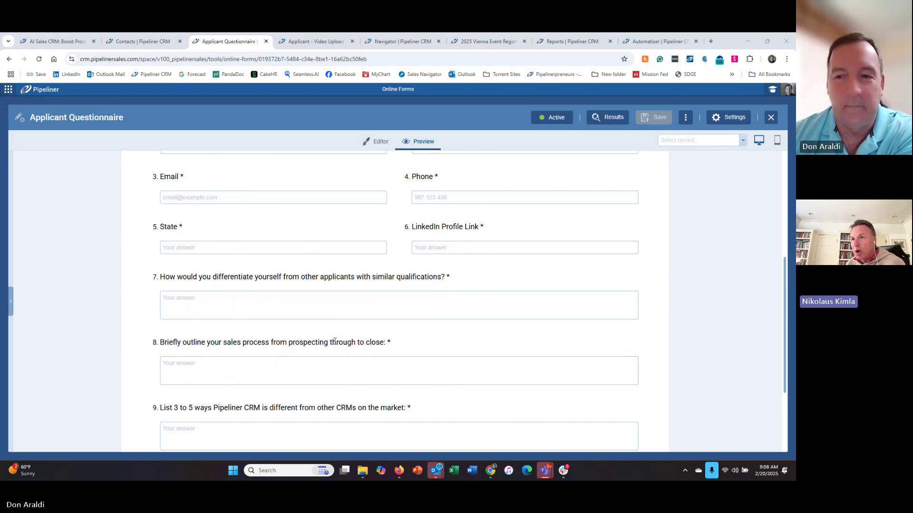
click(292, 306)
scroll(226, 307, up, 1)
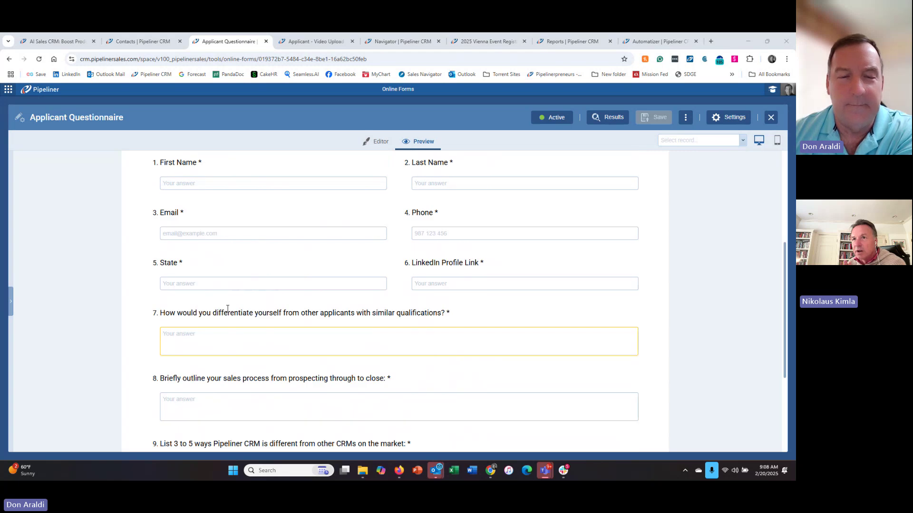
scroll(227, 308, up, 3)
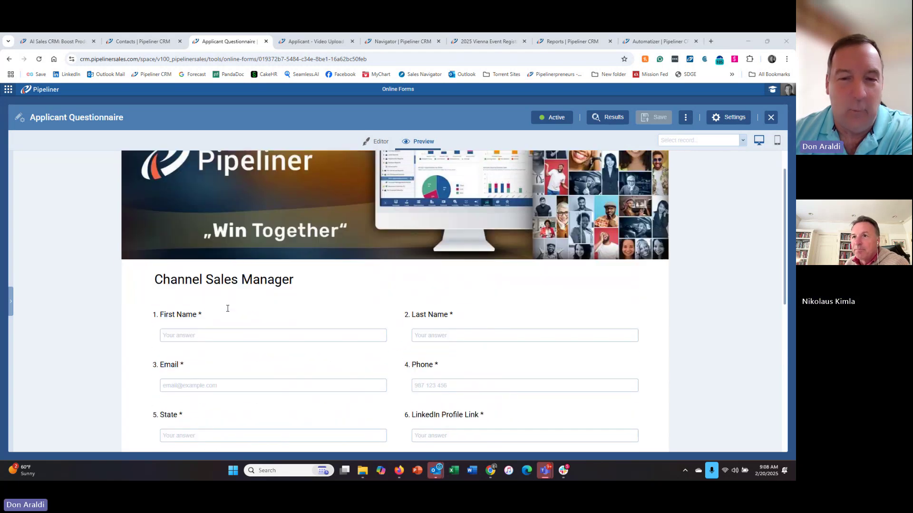
scroll(227, 308, down, 3)
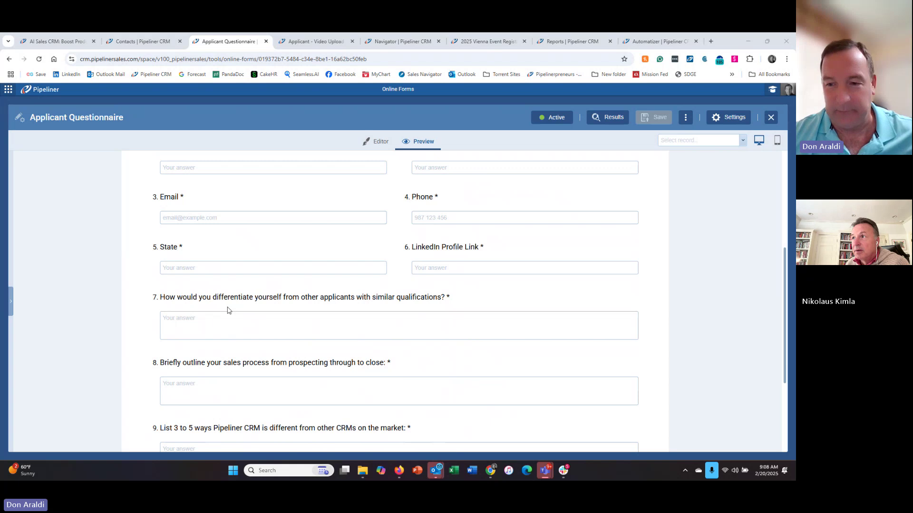
scroll(208, 214, down, 3)
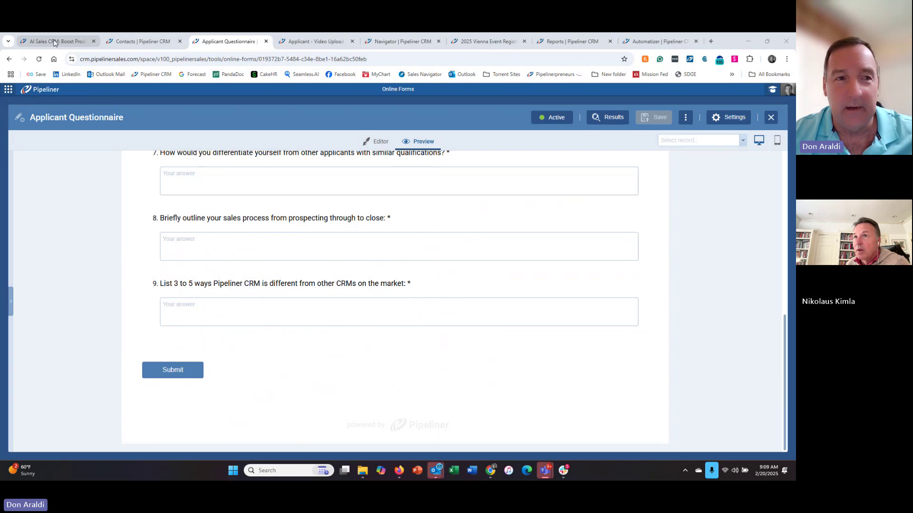
Open the contact record of the applicant who is a director of partner programs at Persefoni and review the application answers.
click(134, 44)
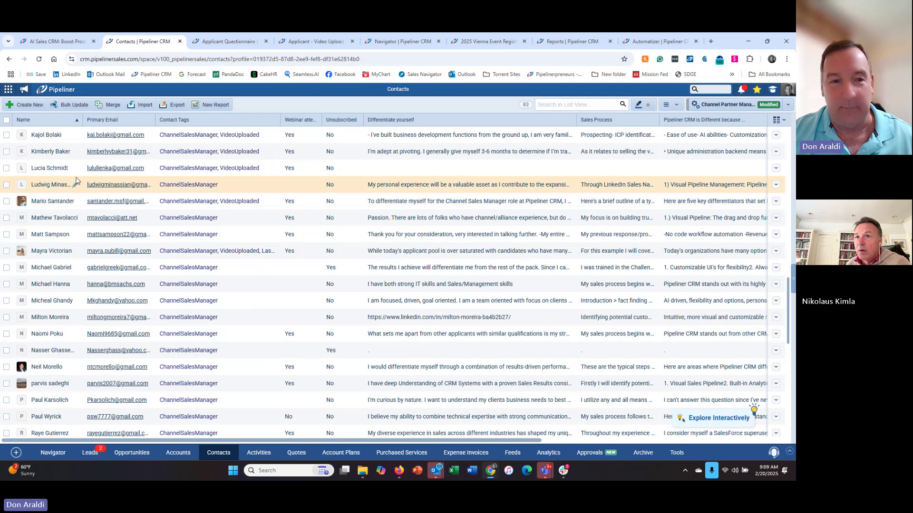
click(44, 253)
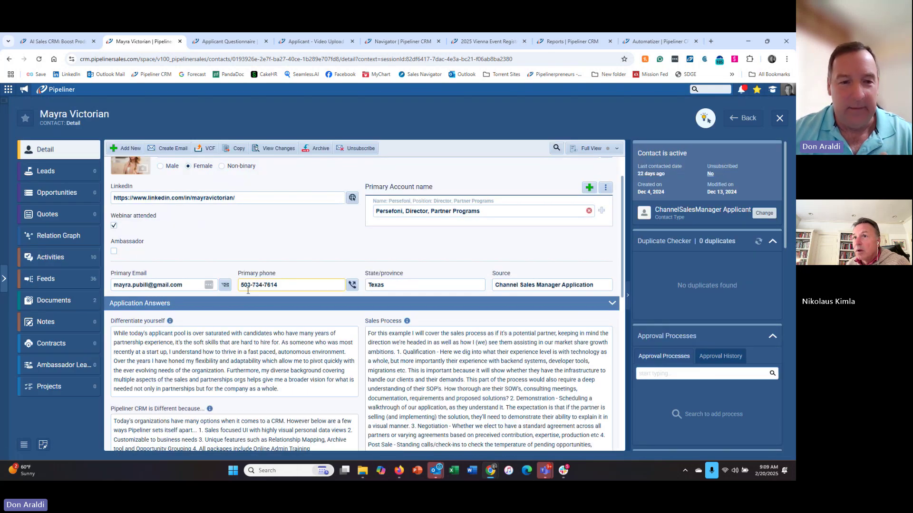
scroll(239, 329, down, 4)
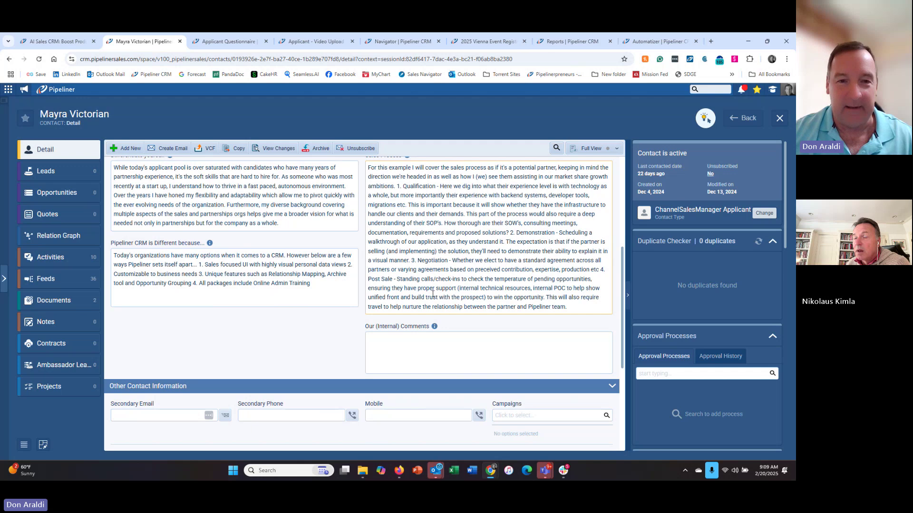
scroll(432, 295, up, 5)
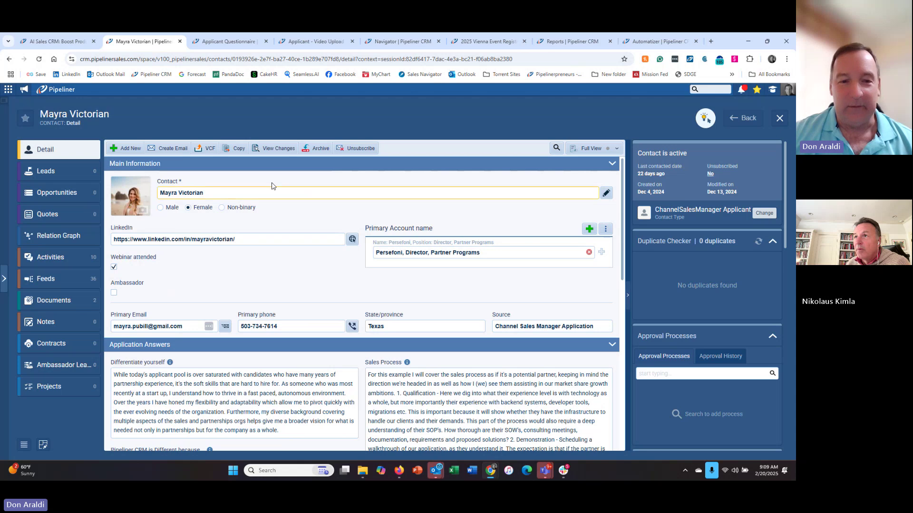
click(781, 119)
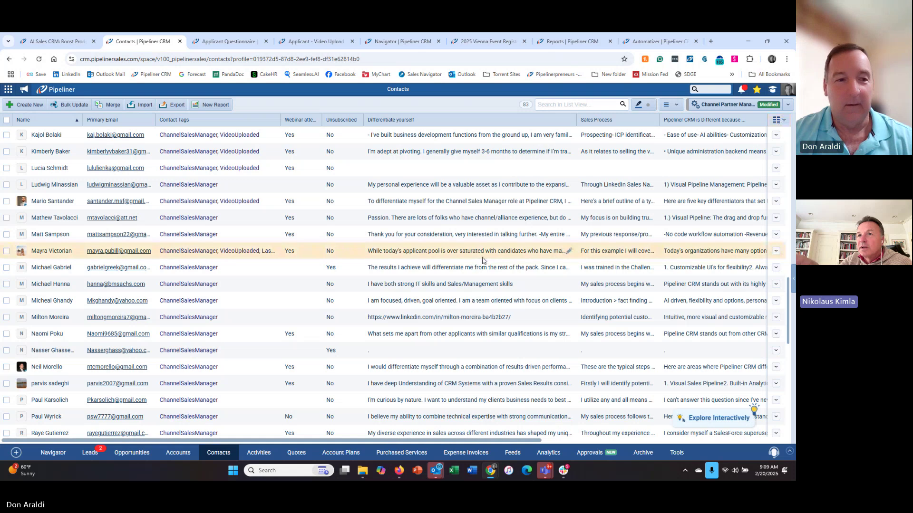
Check the same applicant's LinkedIn profile from the contact record, including activity and experience, and return to the contacts list.
click(44, 251)
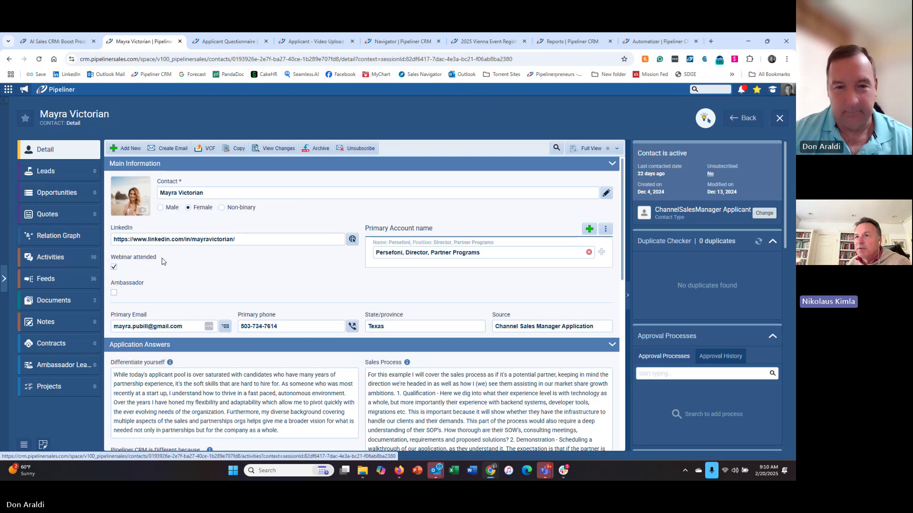
click(351, 241)
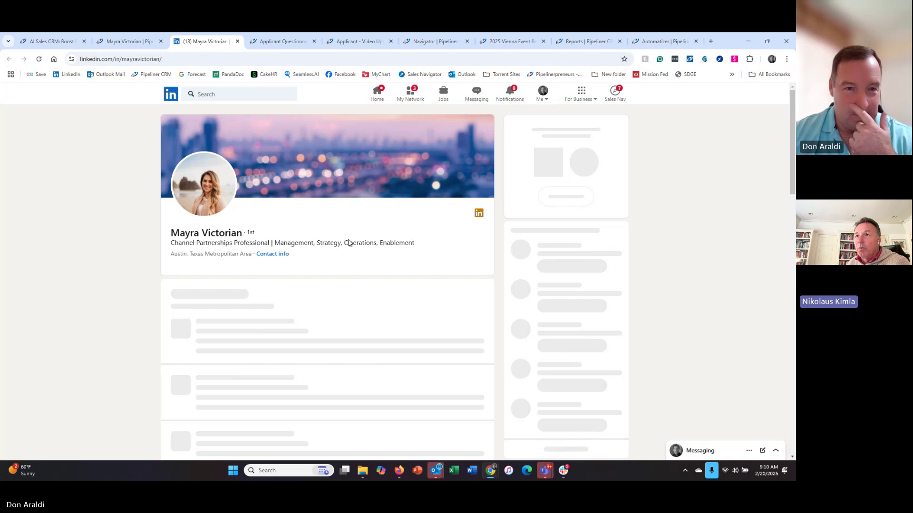
scroll(280, 245, down, 2)
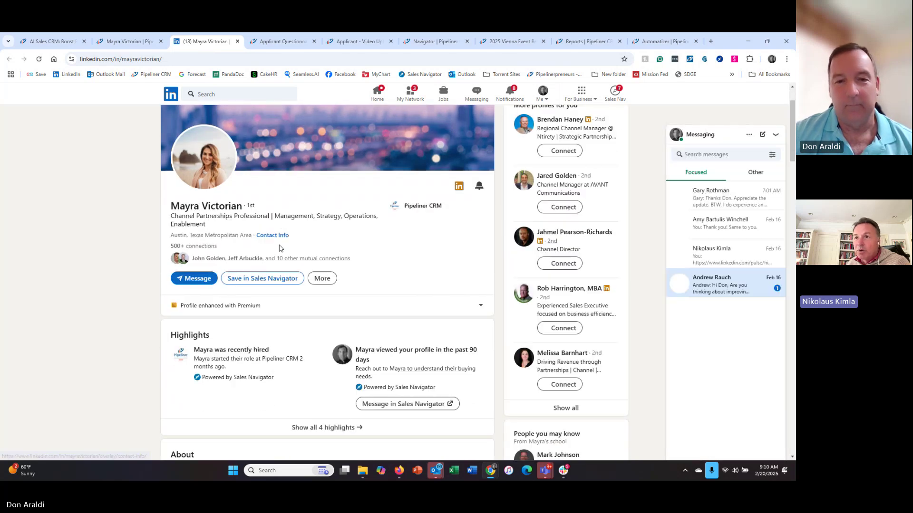
scroll(280, 248, down, 2)
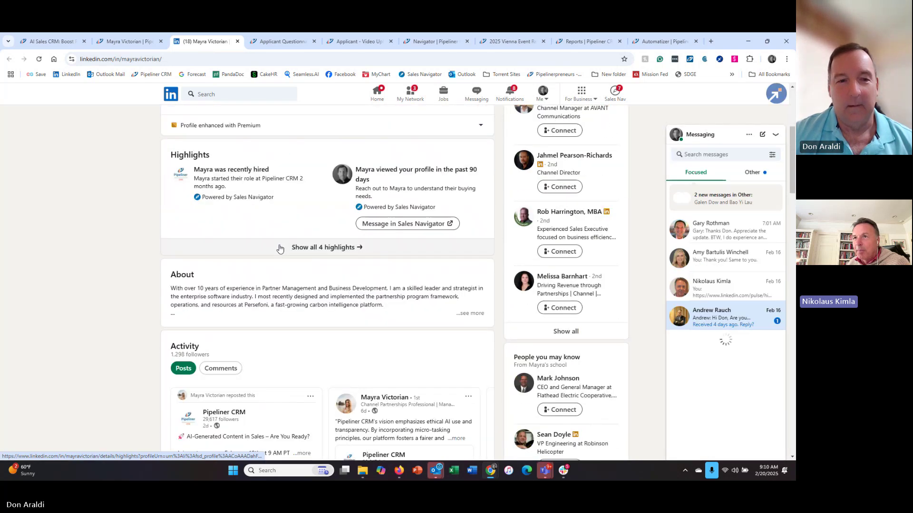
scroll(279, 247, down, 2)
scroll(279, 248, down, 5)
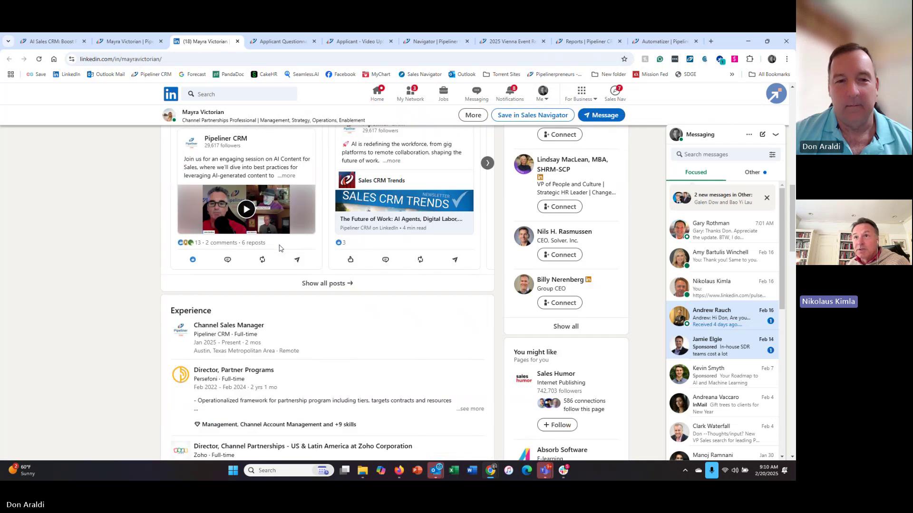
scroll(279, 247, up, 6)
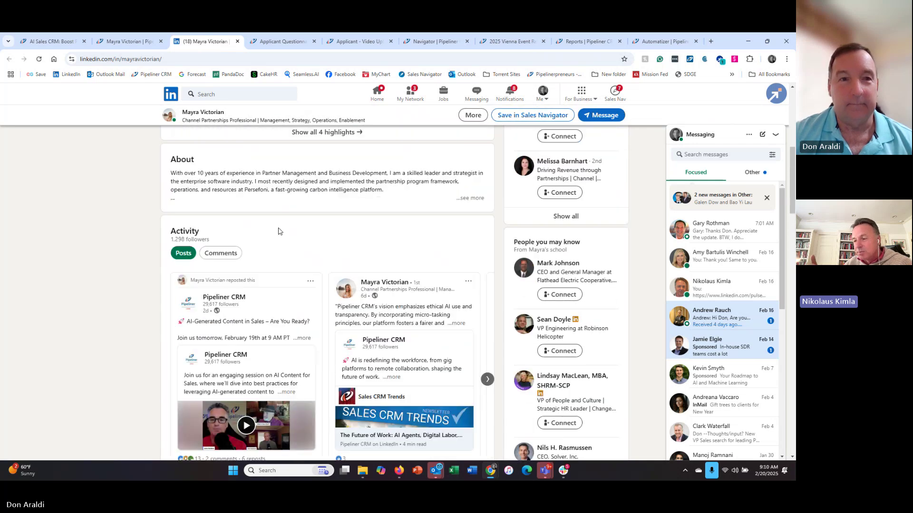
click(237, 41)
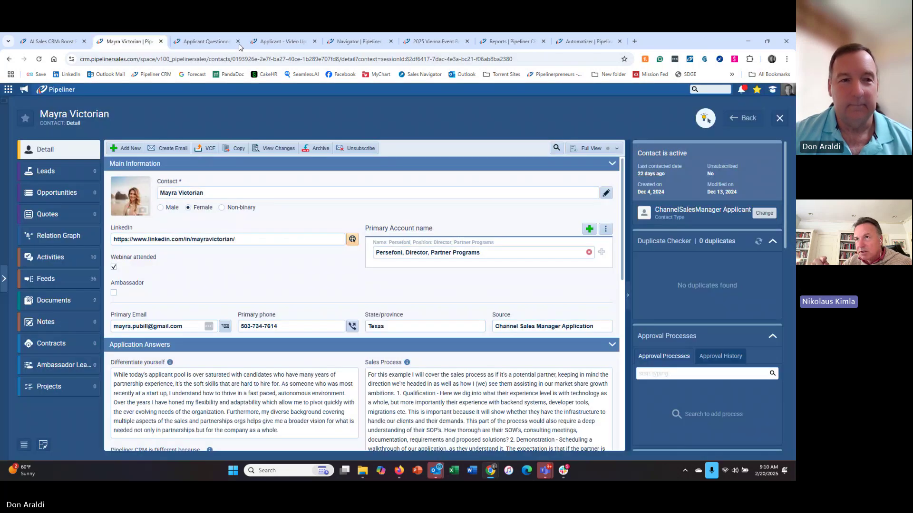
click(780, 118)
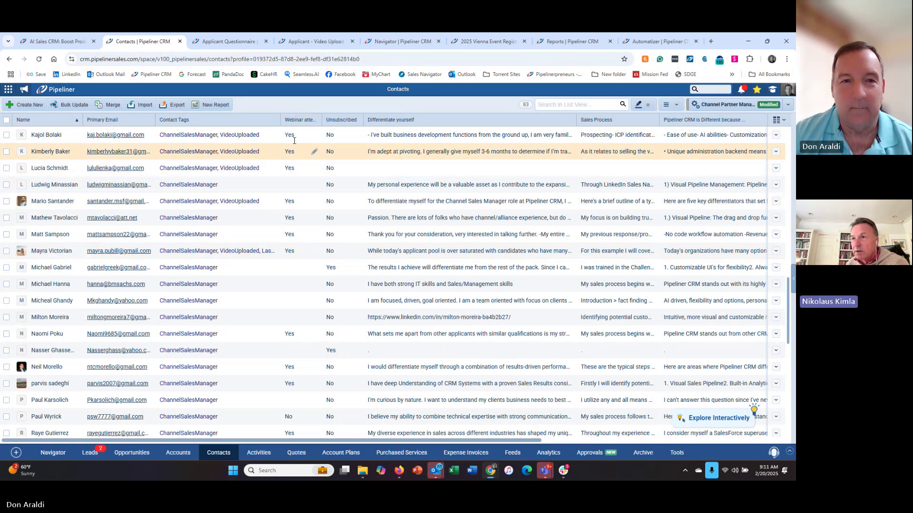
Sort the contacts list by Webinar attended in descending order and look through the applicants' attendance entries.
click(296, 120)
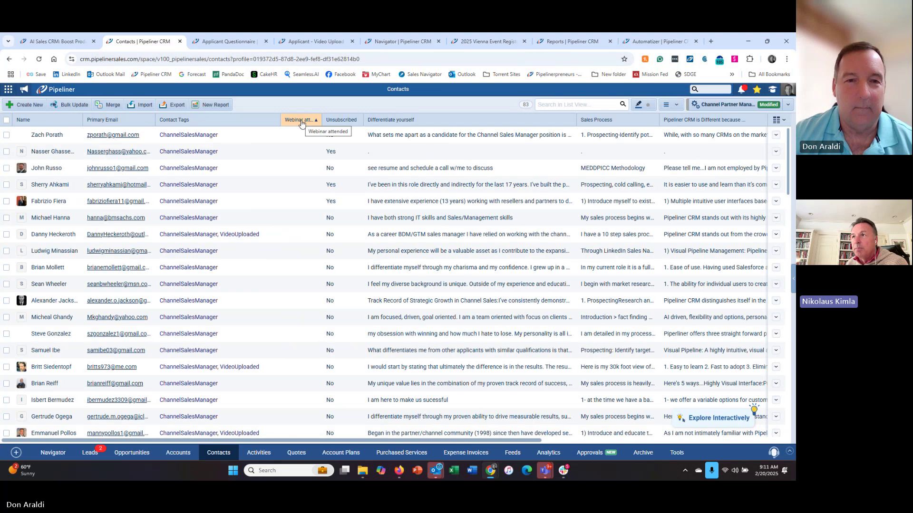
click(301, 121)
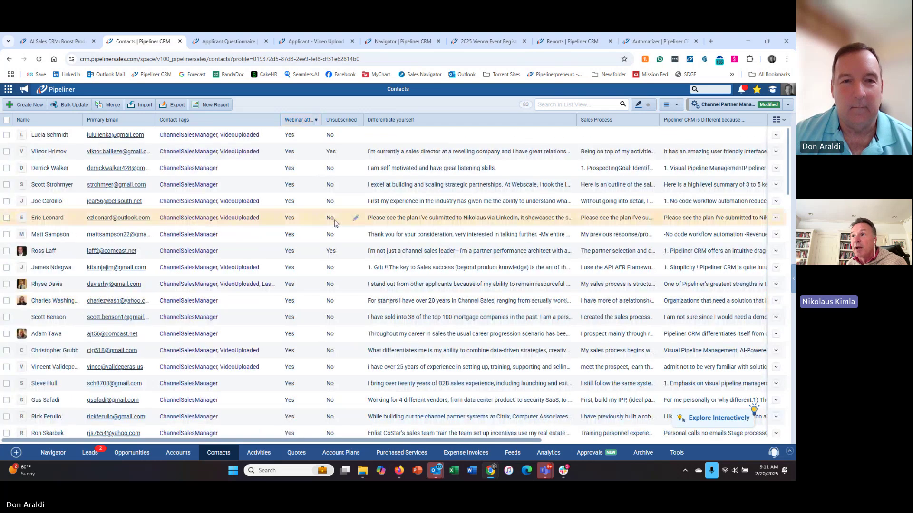
scroll(314, 221, down, 4)
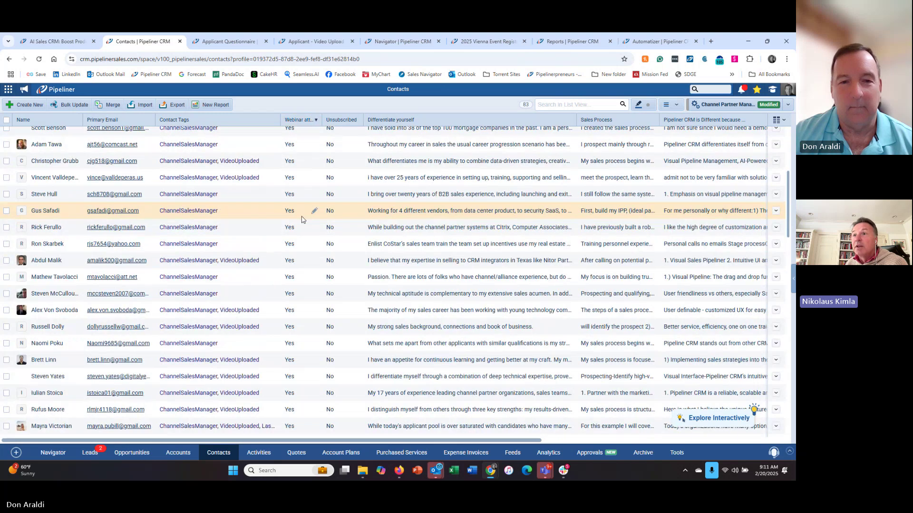
scroll(302, 219, down, 8)
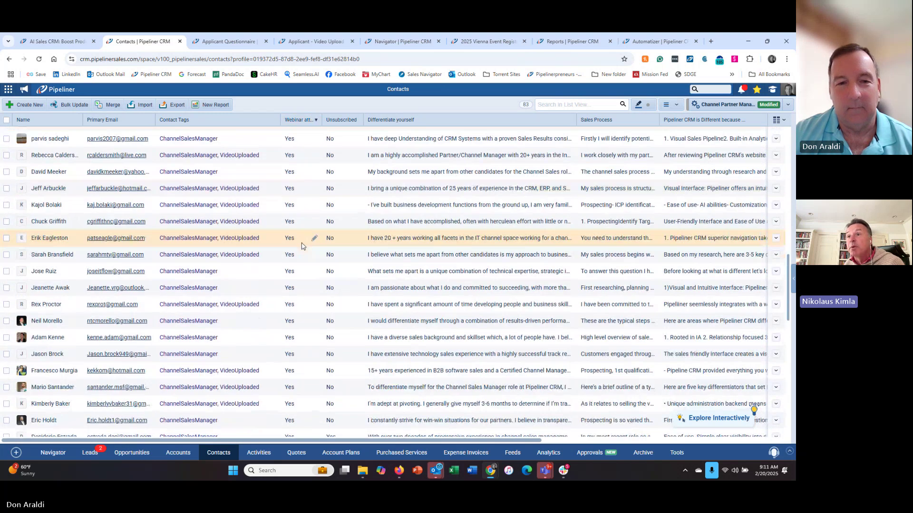
scroll(301, 246, down, 4)
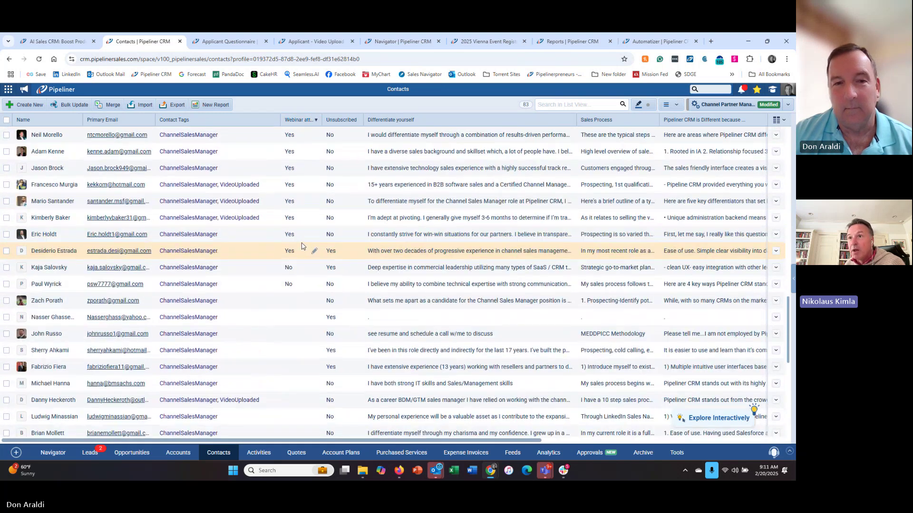
scroll(302, 246, up, 4)
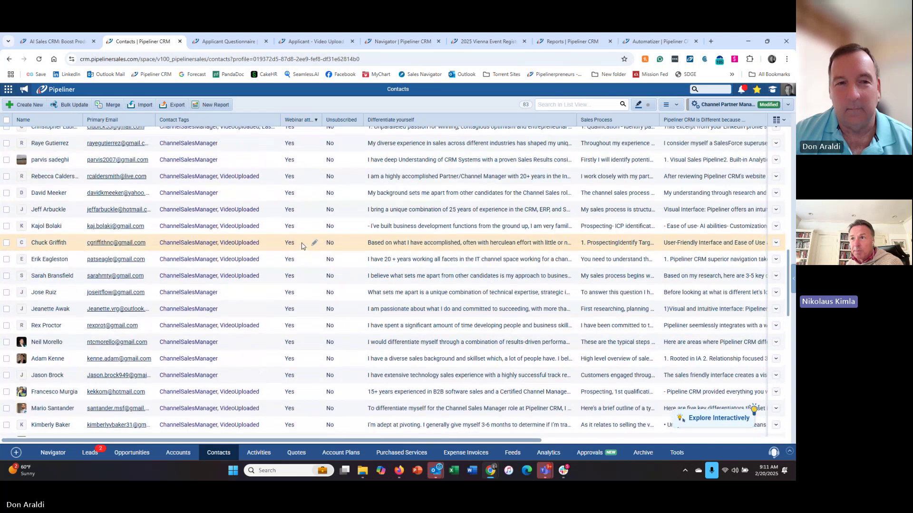
scroll(302, 245, up, 6)
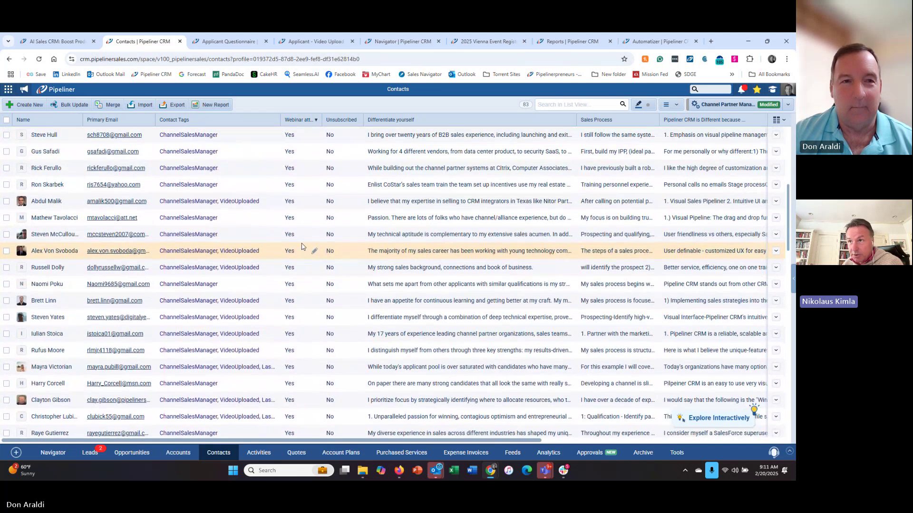
scroll(301, 246, up, 5)
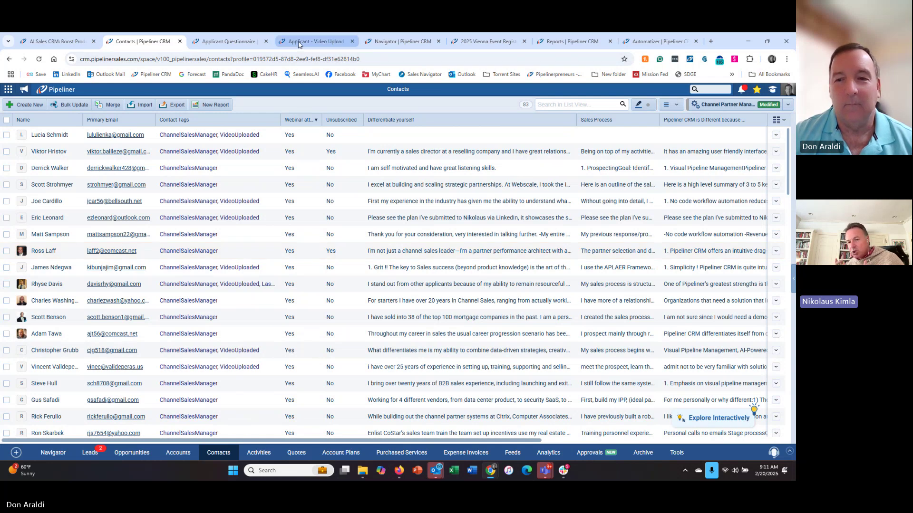
Switch to the Applicant - Video Upload form preview and examine its contact fields and Personal Video Application attachment question.
mouse_move(298, 45)
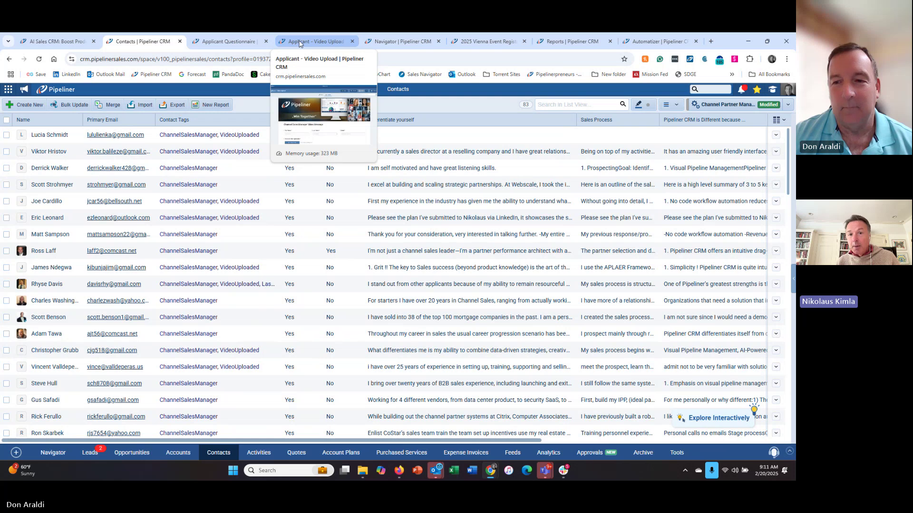
click(299, 43)
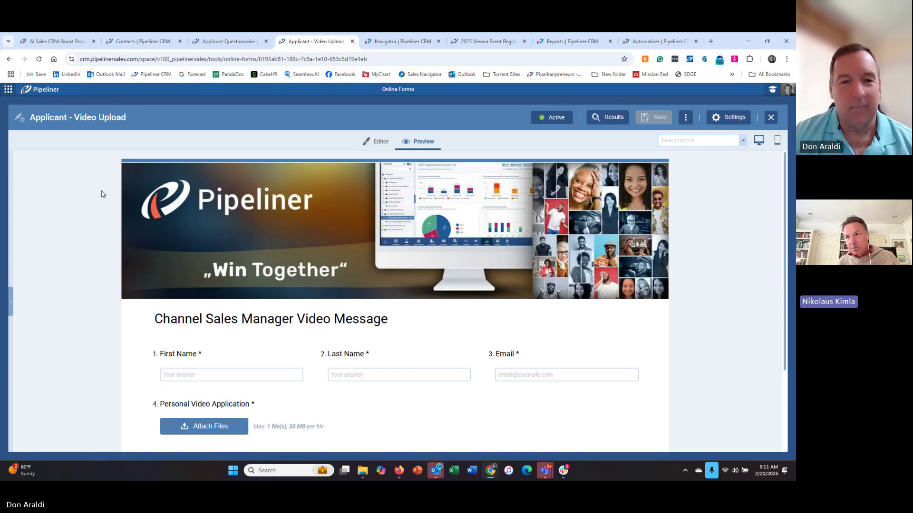
scroll(98, 198, down, 2)
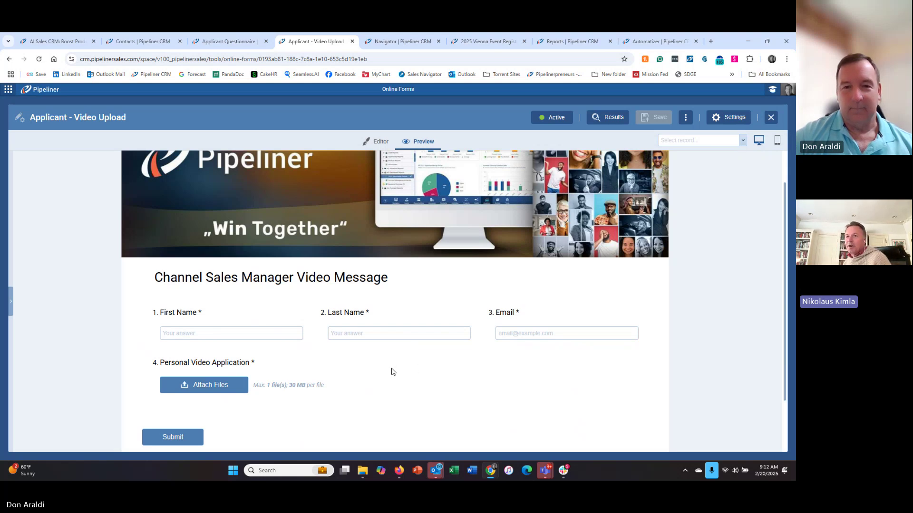
scroll(393, 372, down, 1)
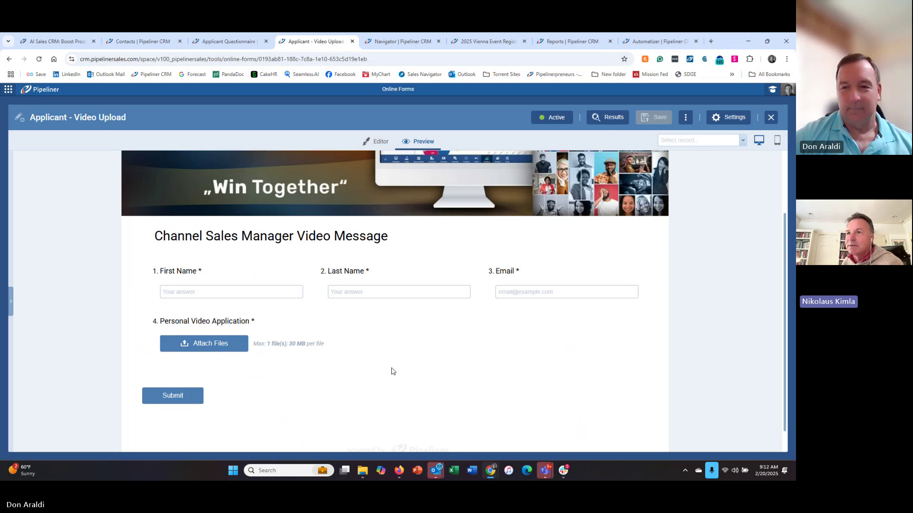
Return to the contacts list from the video upload form and sort the contacts by Name in ascending order.
scroll(392, 372, up, 1)
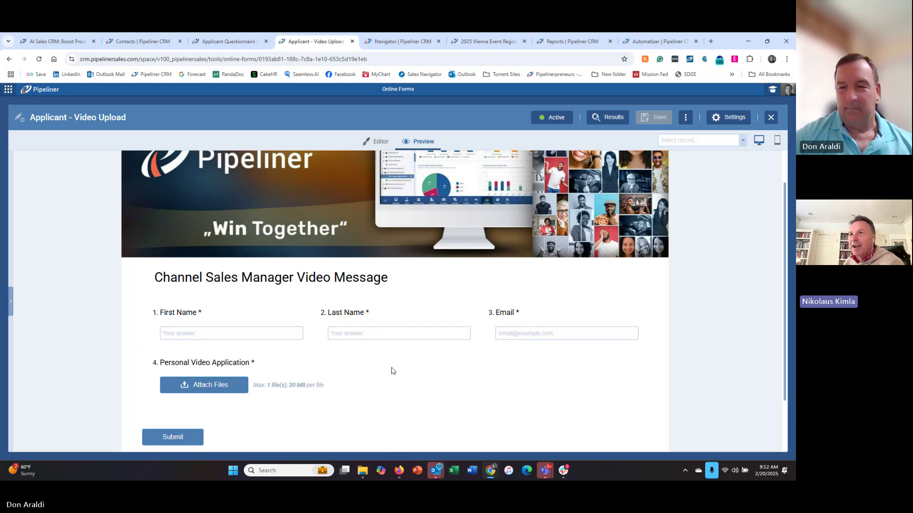
click(136, 43)
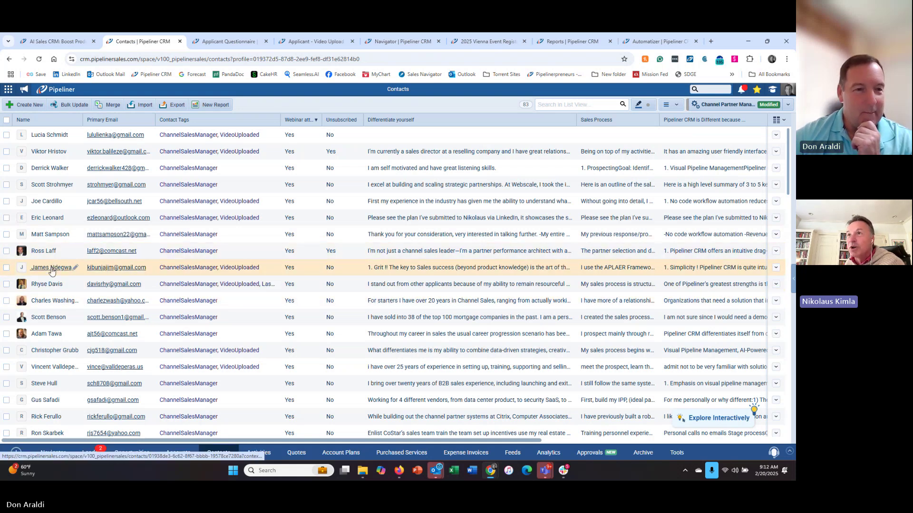
click(37, 120)
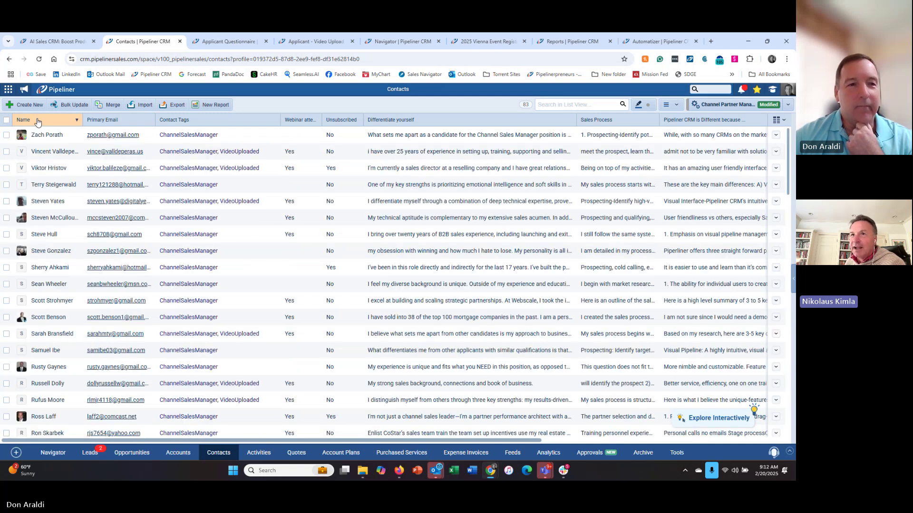
click(38, 121)
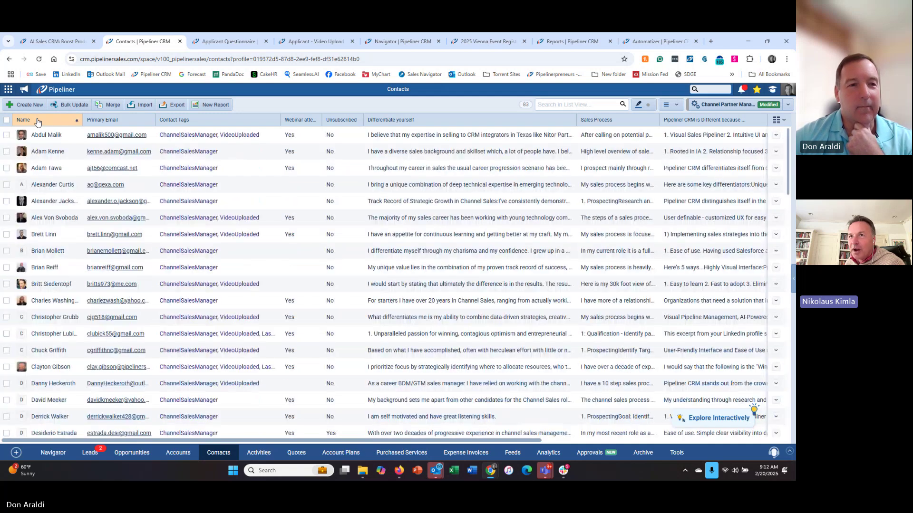
scroll(50, 221, down, 3)
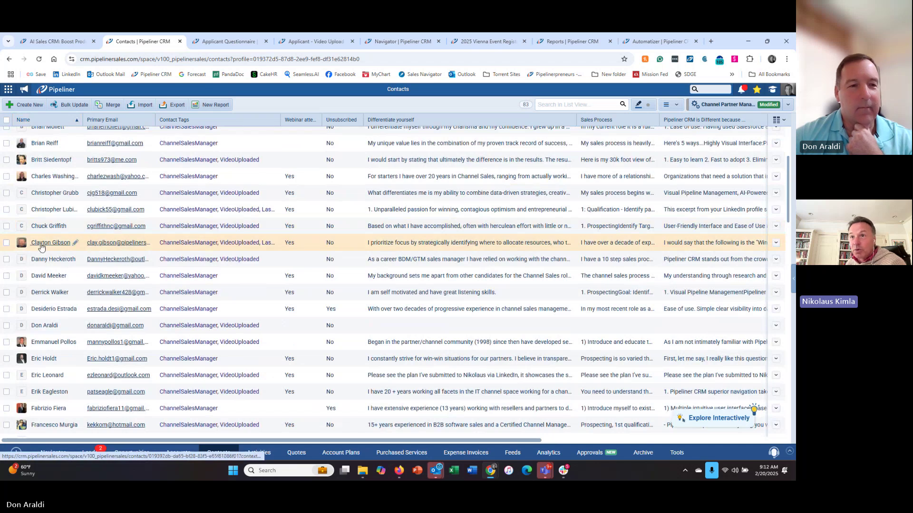
Open the record of the applicant on Veryon's Global Enterprise Team and view the interview video stored among its documents.
click(41, 247)
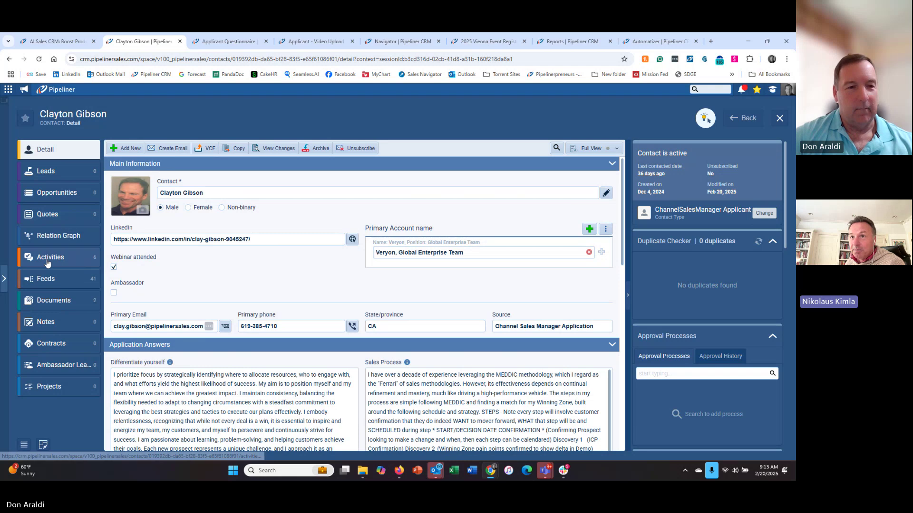
click(52, 302)
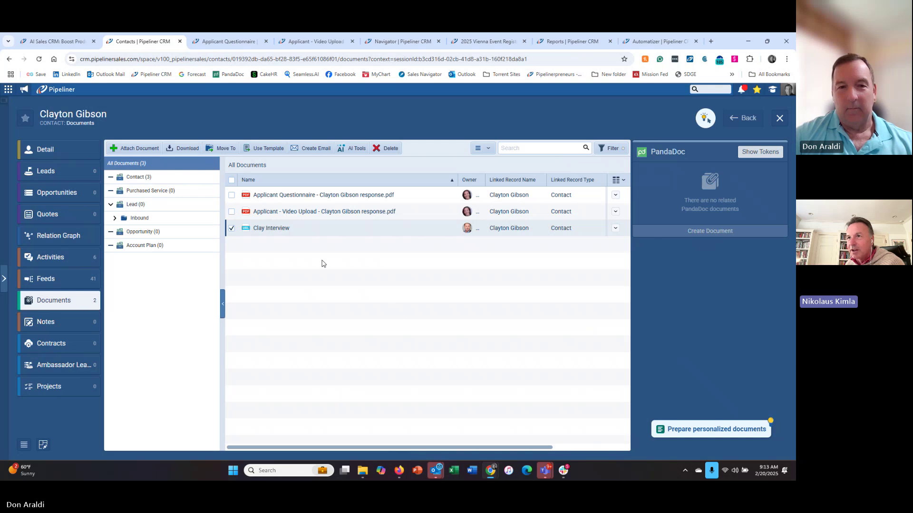
click(270, 228)
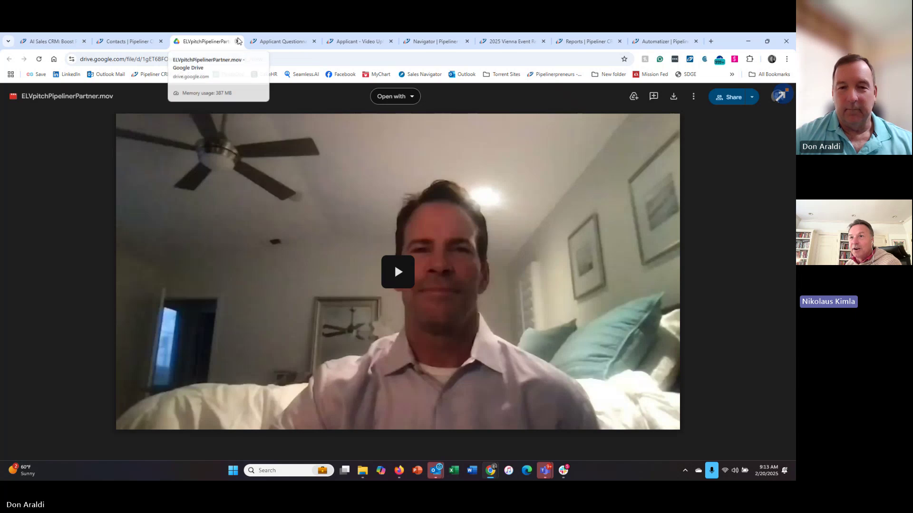
click(239, 42)
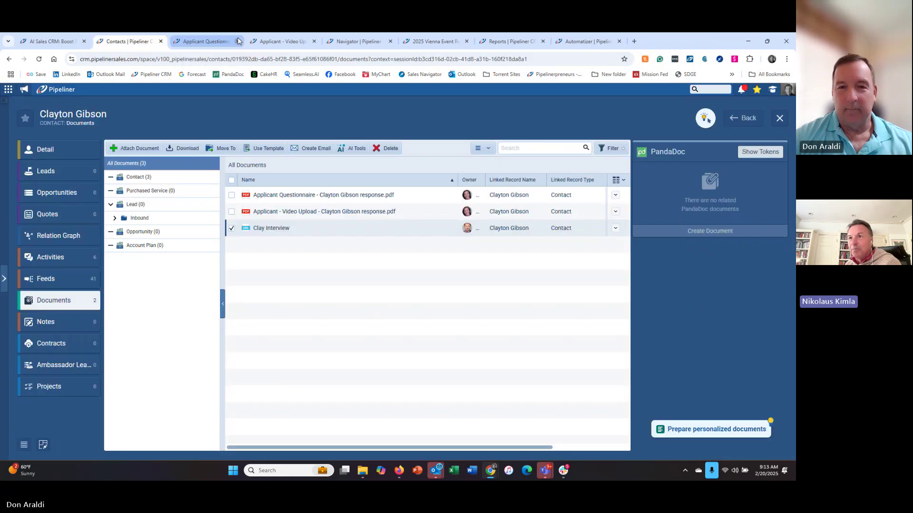
Play part of the applicant's interview video from the documents, close it, and leave the contact record via its details.
click(272, 229)
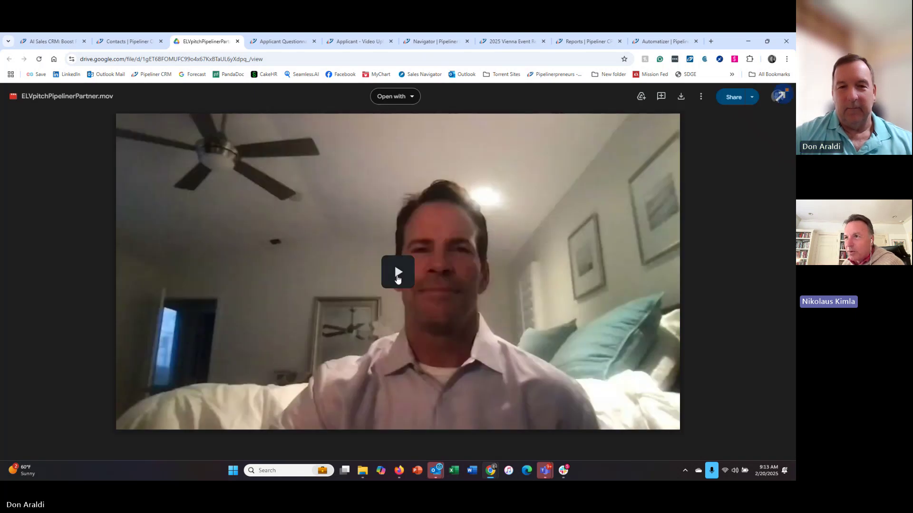
click(365, 285)
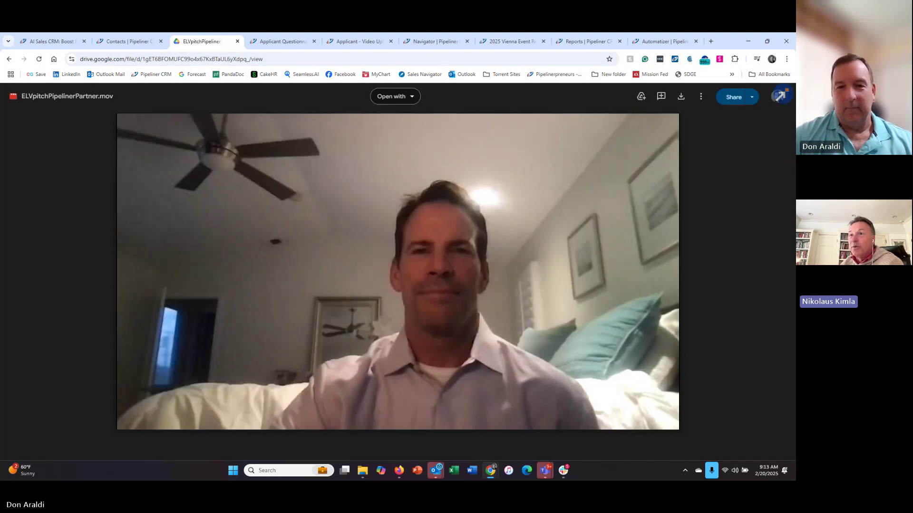
mouse_move(395, 276)
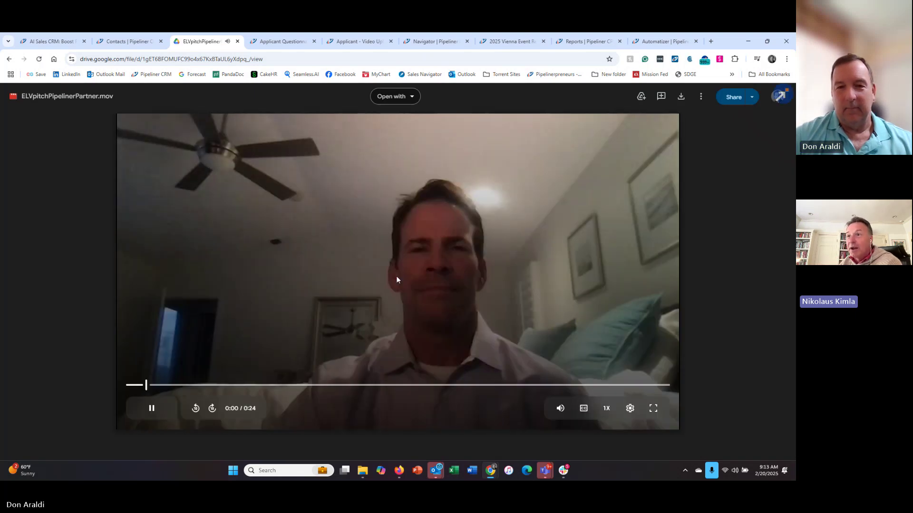
click(152, 409)
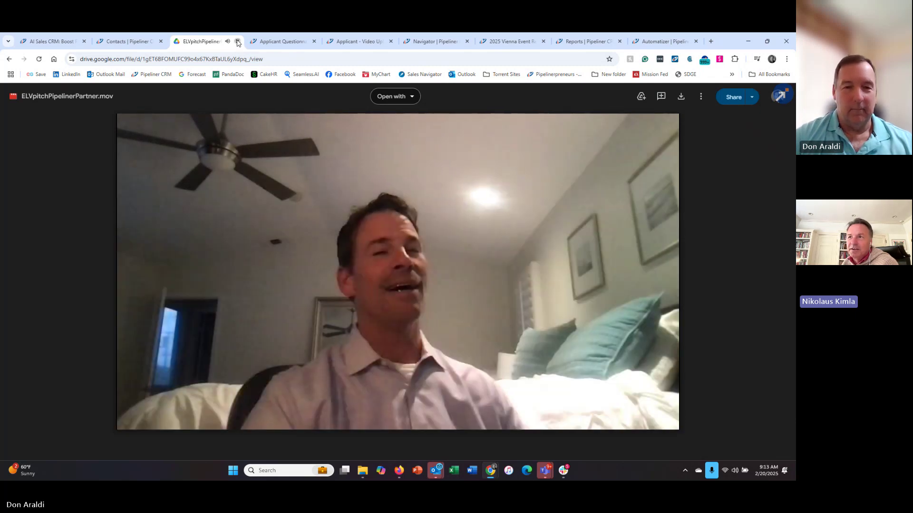
click(237, 41)
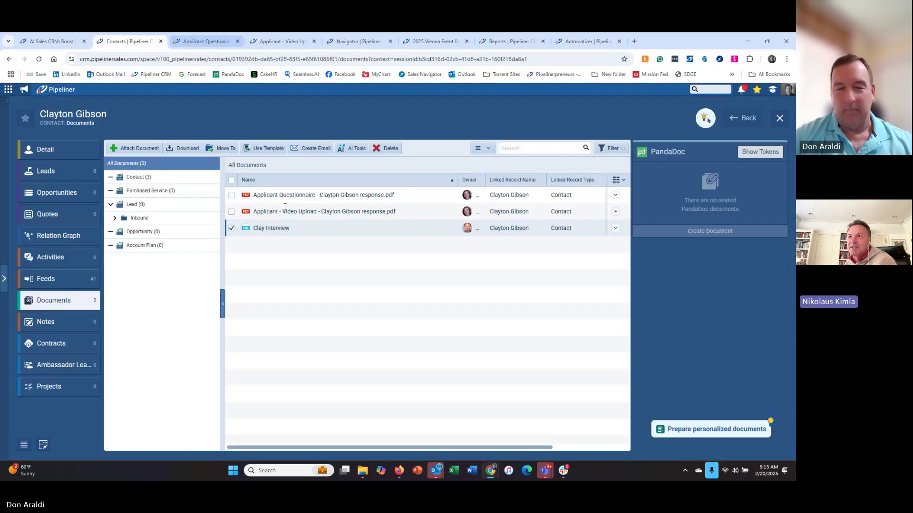
click(46, 151)
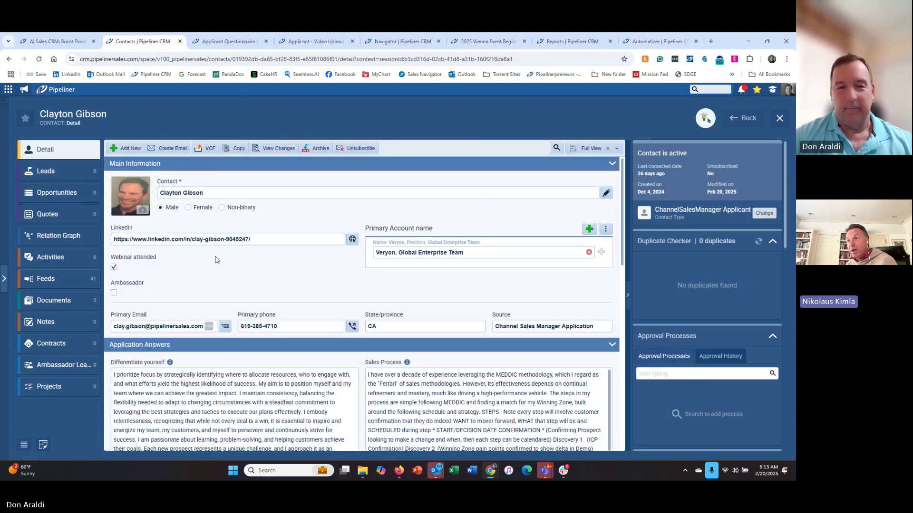
click(780, 119)
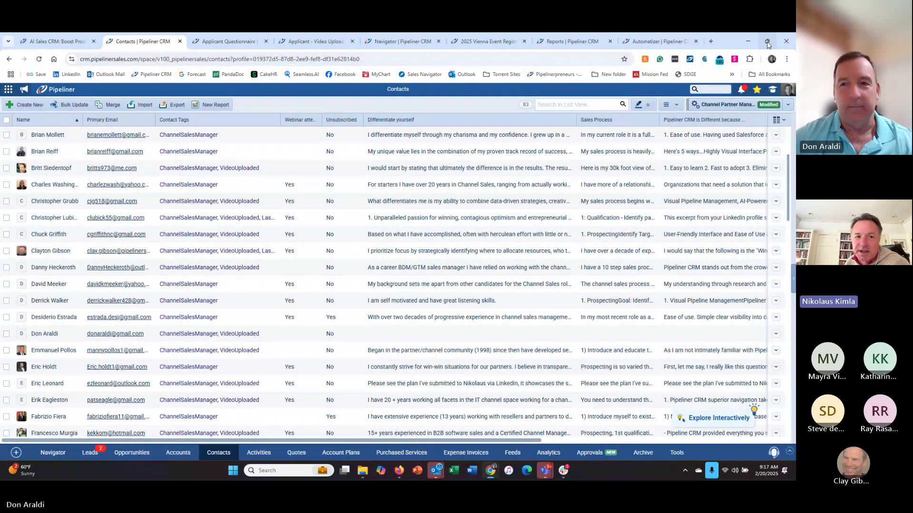
Switch to the Team or Die • Event Vienna 2025-04 email template and read its body from the header down to the registration link.
drag(725, 44, 677, 73)
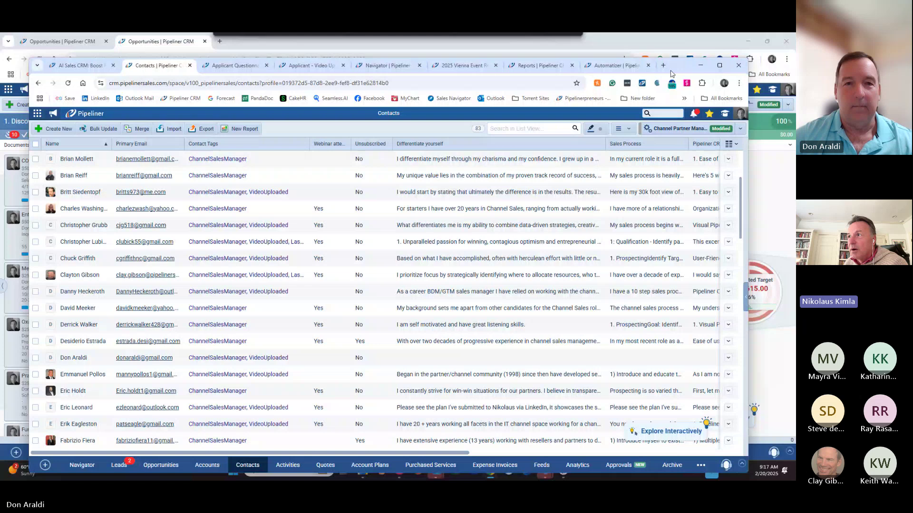
click(368, 70)
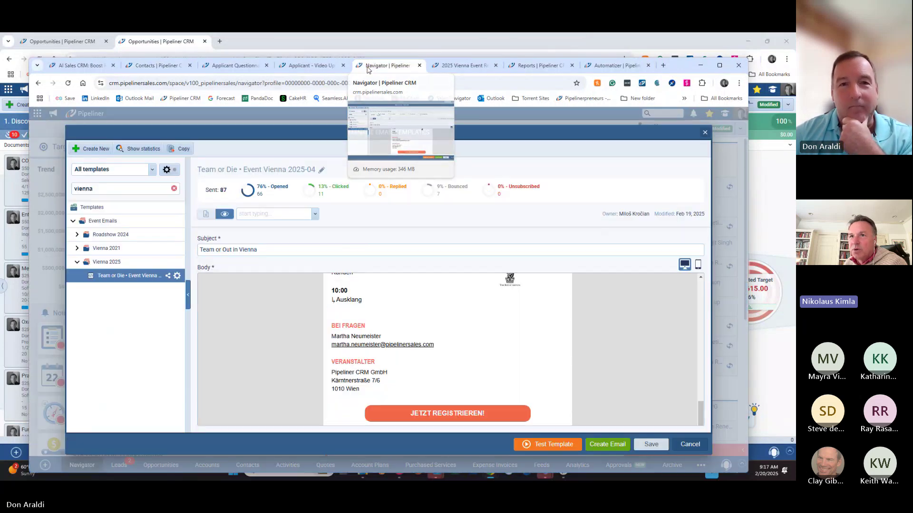
click(718, 65)
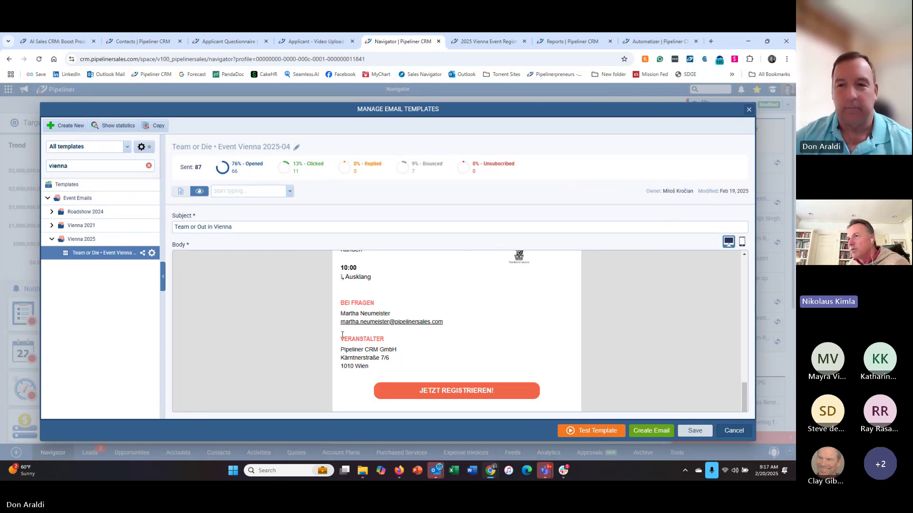
scroll(342, 335, up, 15)
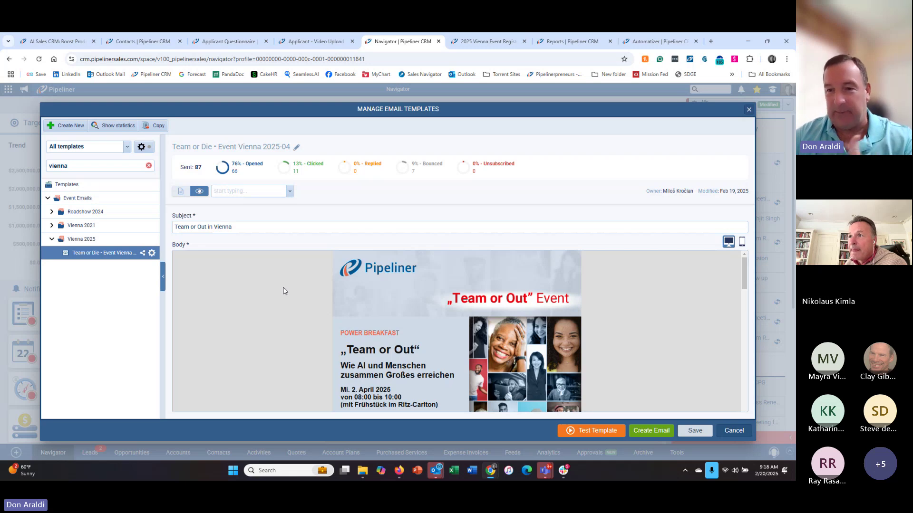
scroll(291, 298, down, 3)
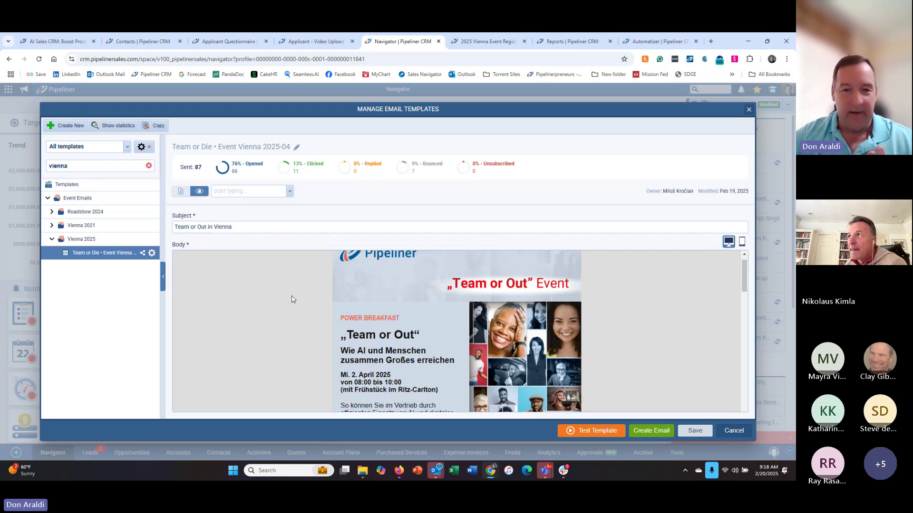
scroll(293, 298, down, 1)
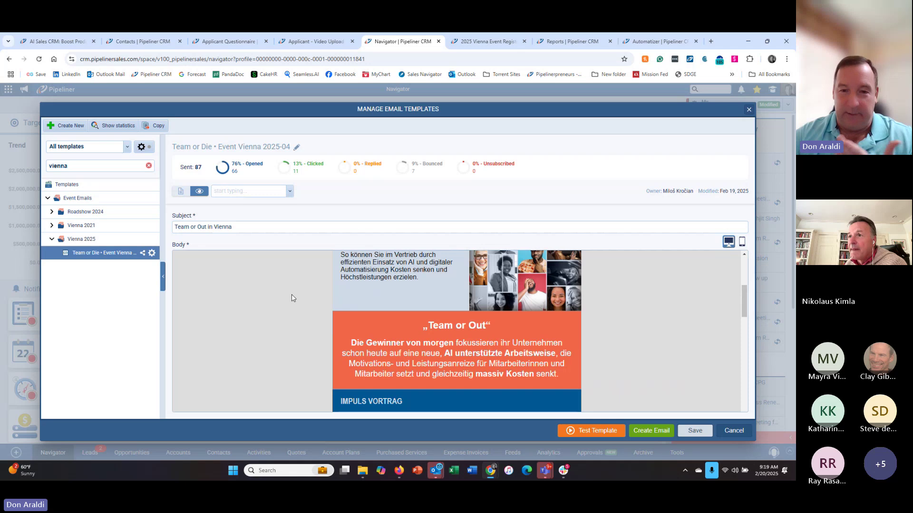
scroll(292, 298, down, 3)
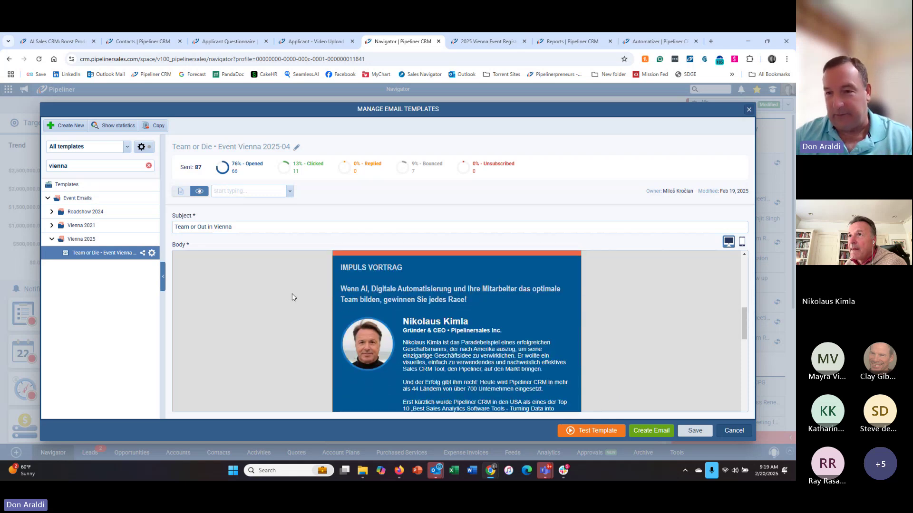
scroll(293, 297, down, 2)
scroll(293, 298, down, 1)
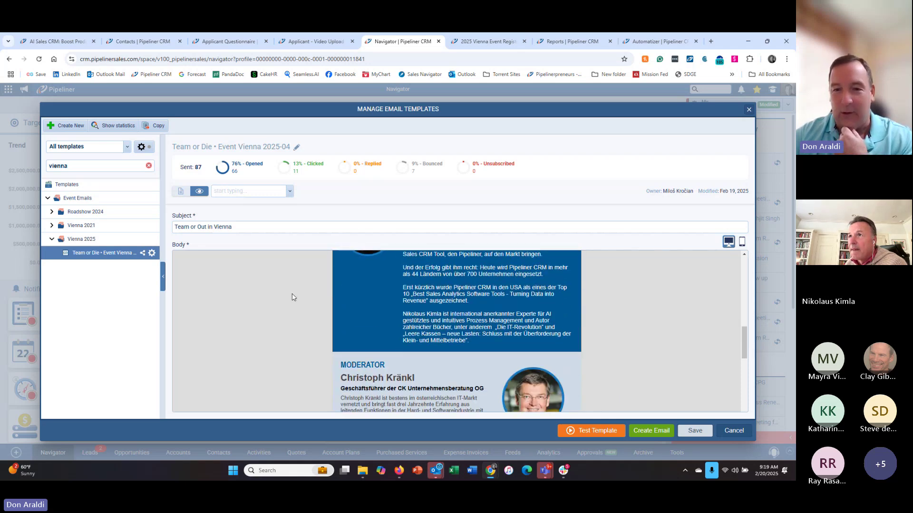
scroll(293, 296, down, 1)
scroll(293, 297, down, 2)
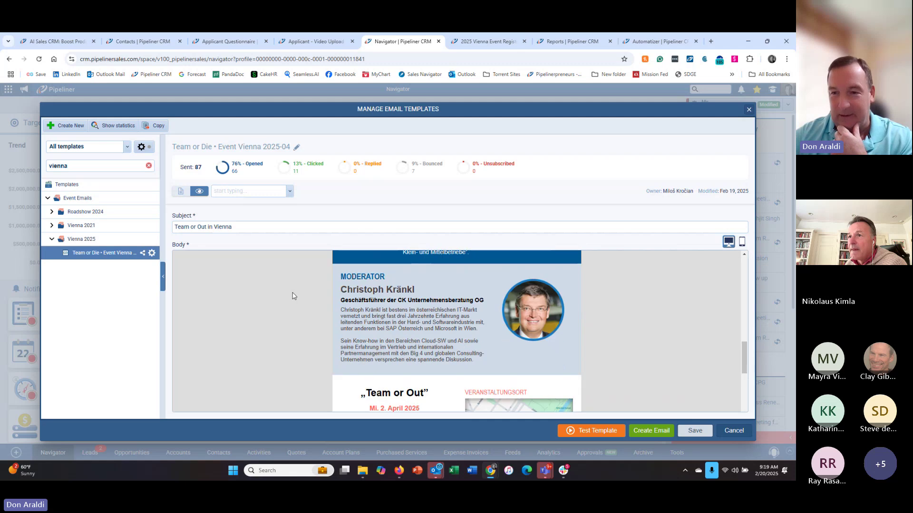
scroll(294, 297, down, 8)
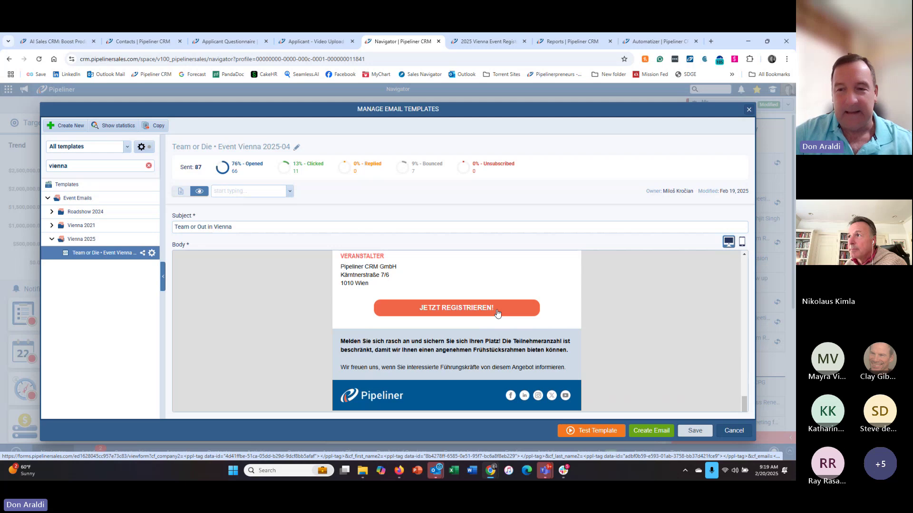
Review the prefilled 2025 Vienna event registration form and the 2025 Vienna Registrations report, and return to the form.
click(480, 45)
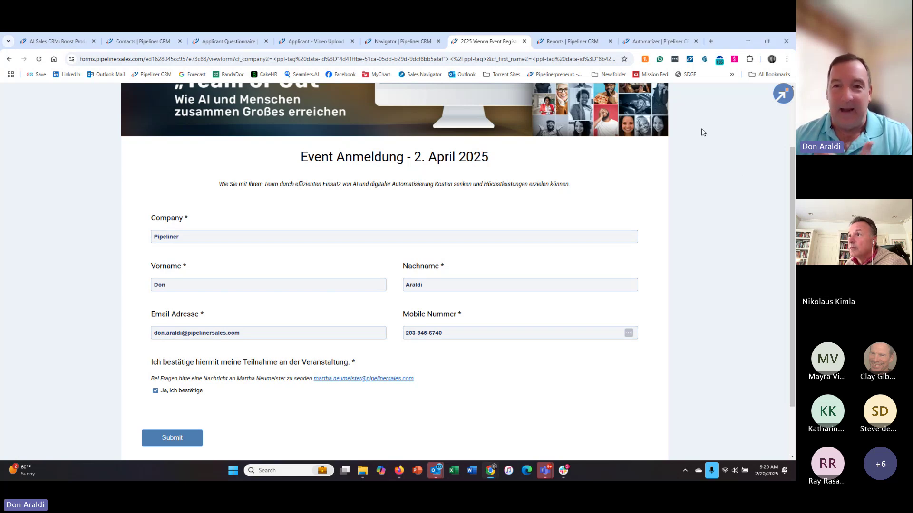
click(565, 42)
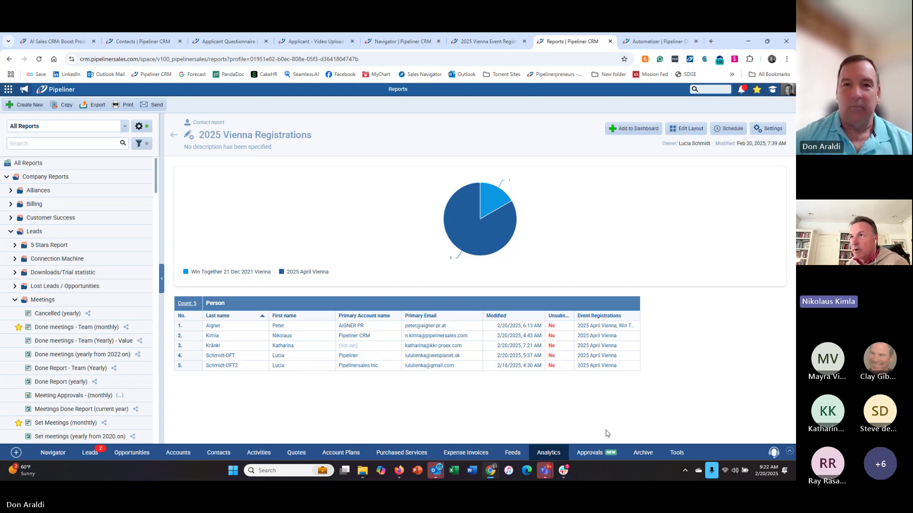
click(488, 42)
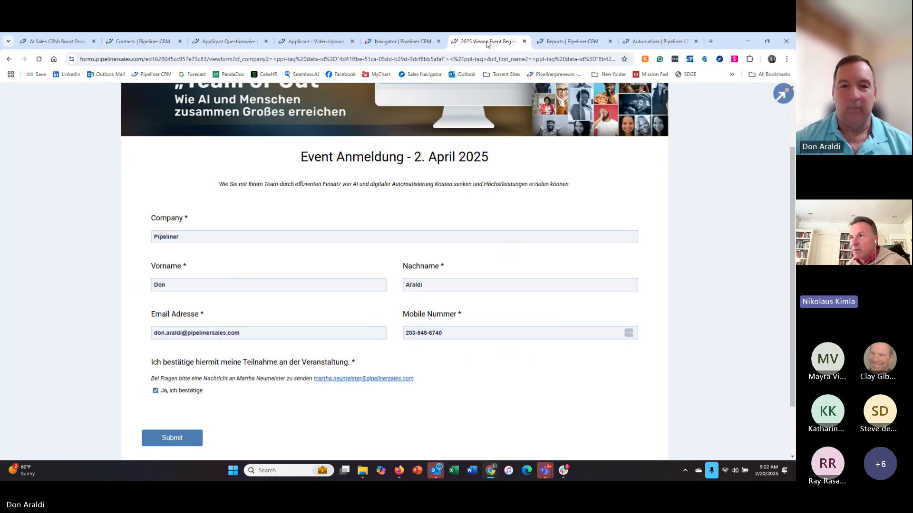
Go back to the Vienna 2025 event email template and review its body from the registration link up to the event introduction.
double_click(722, 44)
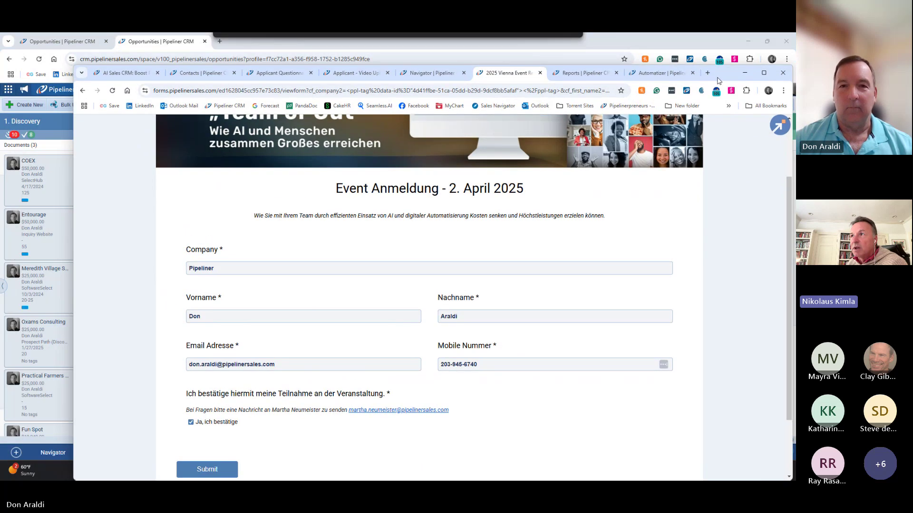
click(432, 76)
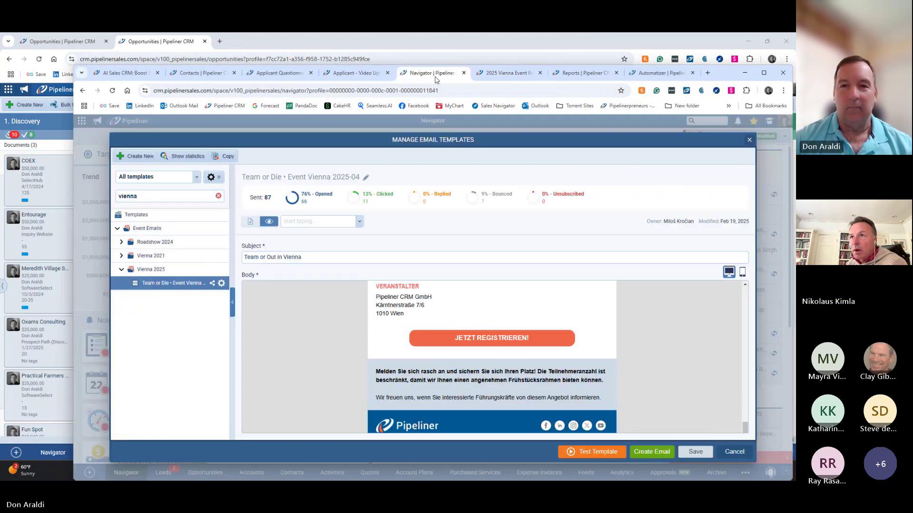
click(764, 73)
scroll(292, 311, up, 2)
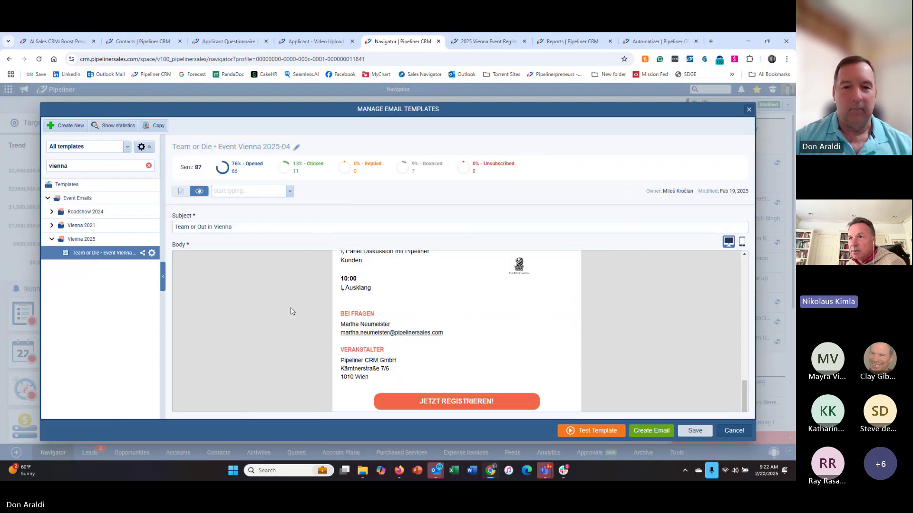
scroll(292, 312, up, 5)
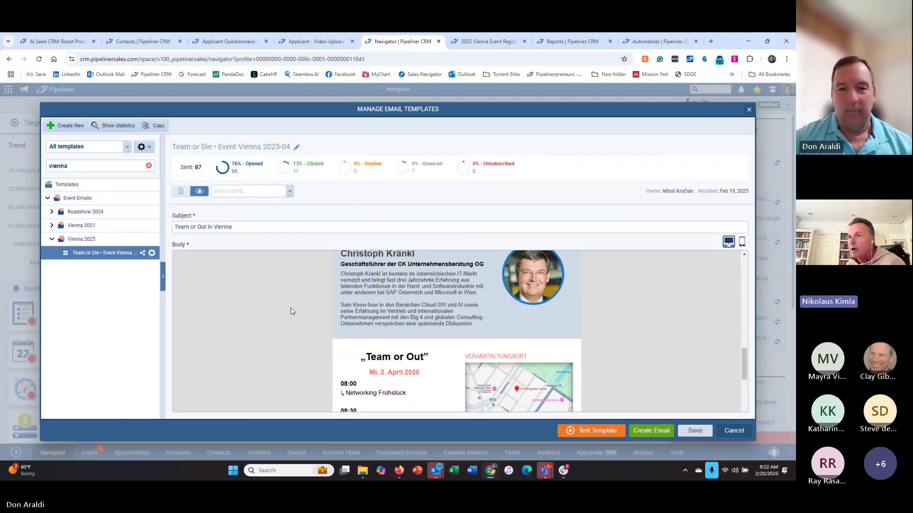
scroll(292, 311, up, 10)
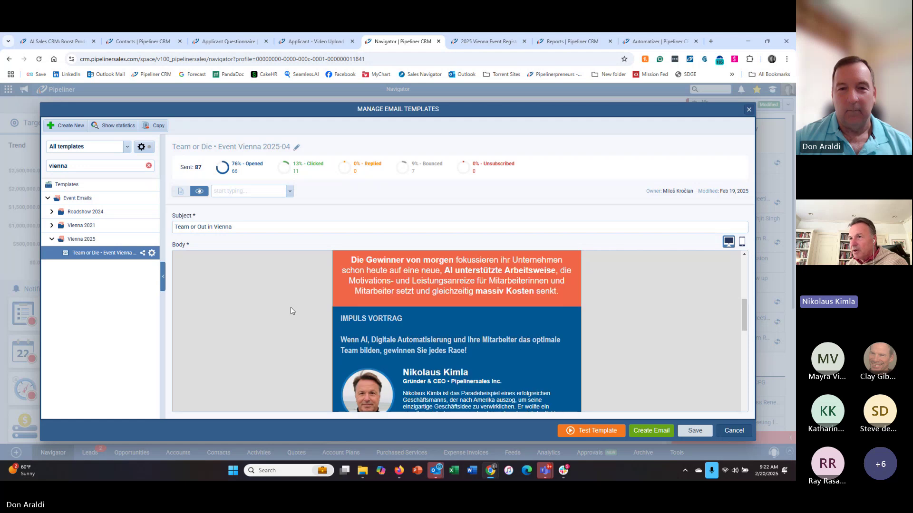
scroll(291, 308, up, 4)
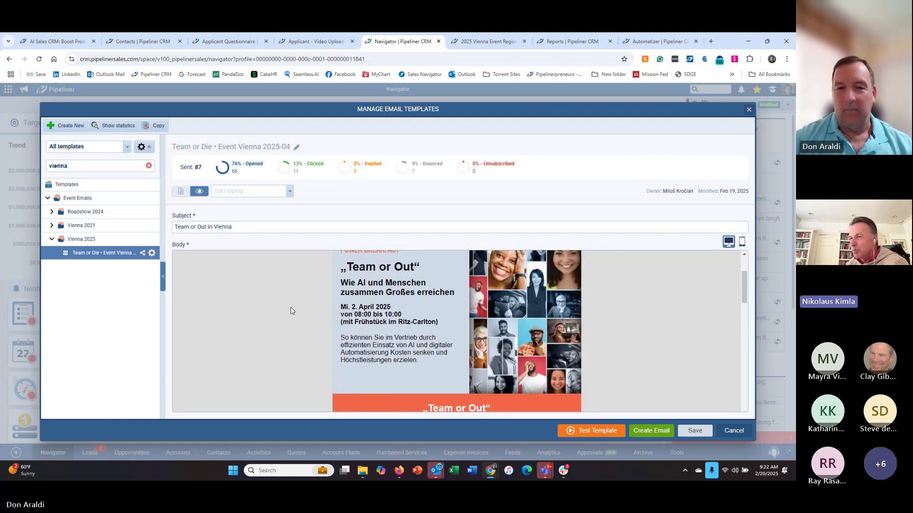
Read the rest of the Vienna event email body, from the keynote speaker and moderator profiles to the schedule and venue.
scroll(291, 311, down, 5)
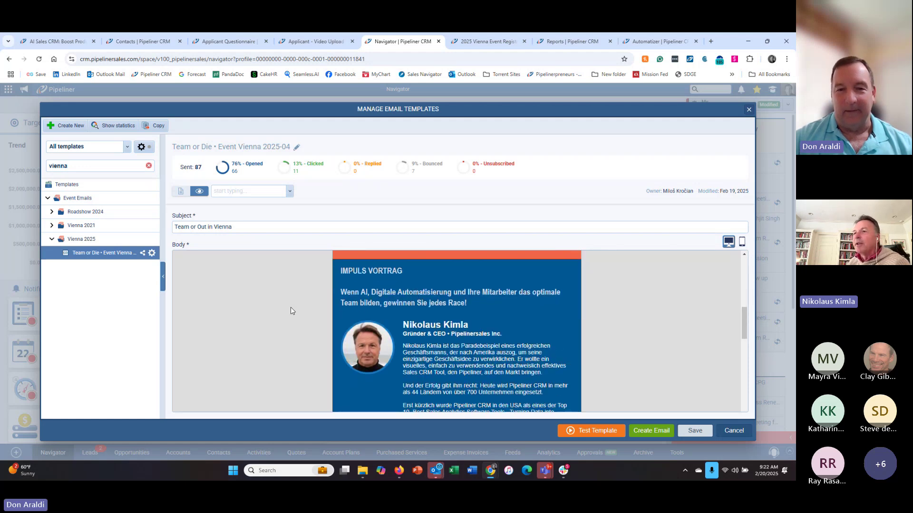
scroll(291, 308, down, 5)
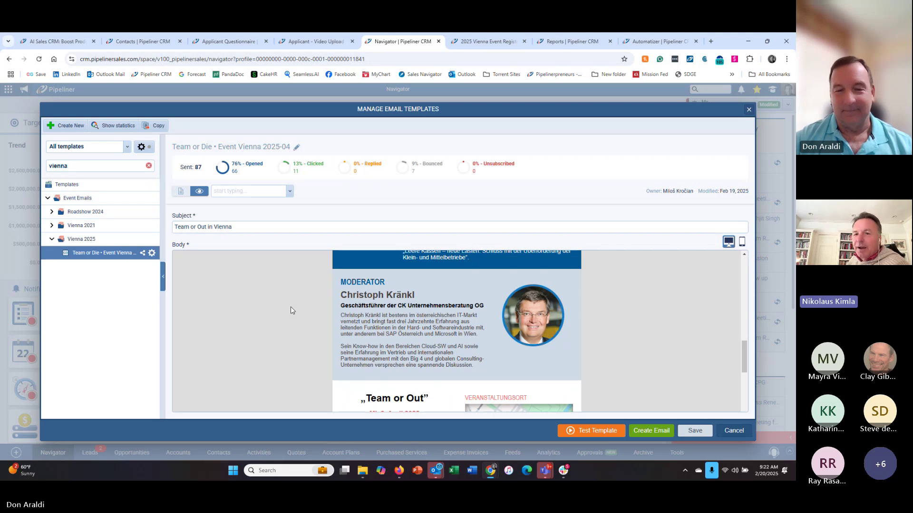
scroll(292, 311, down, 3)
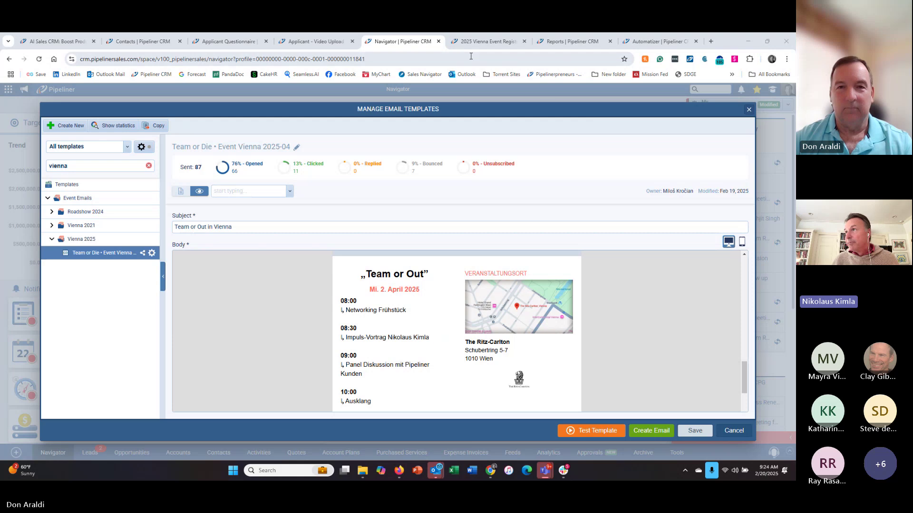
click(437, 48)
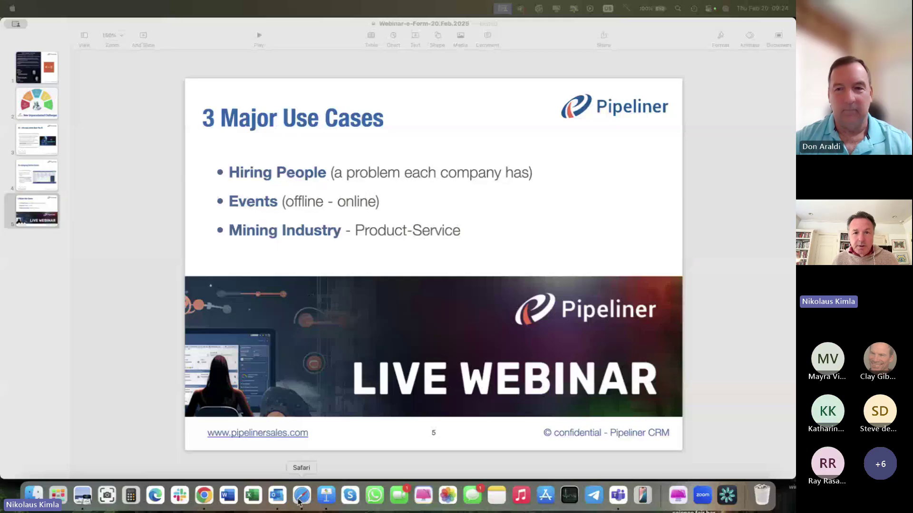
Switch to Safari and review the Order Form in the editor, from the contact fields to the Raw Material, Packing Options and Inspection sections.
click(300, 497)
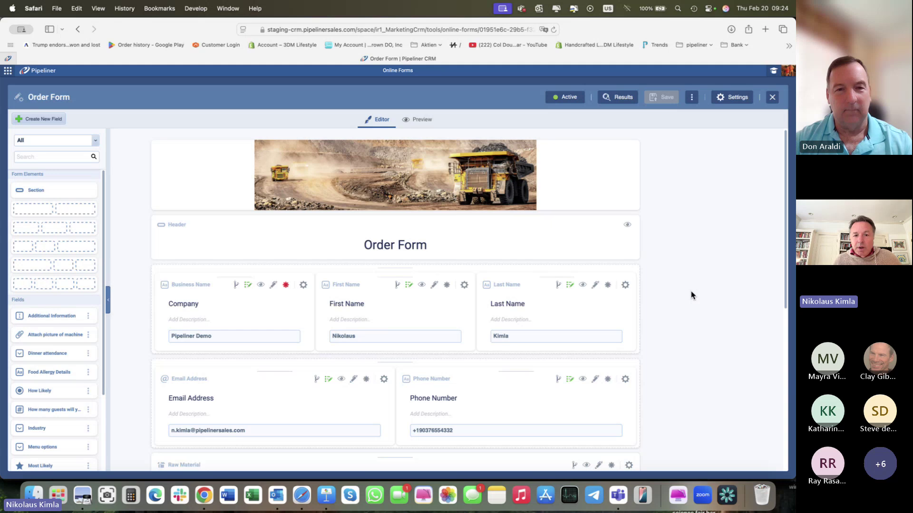
scroll(692, 295, down, 6)
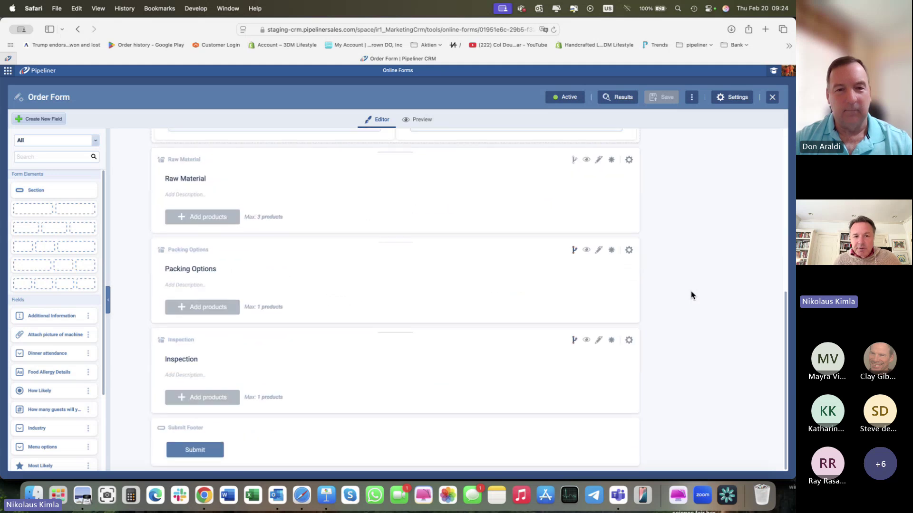
scroll(693, 296, up, 1)
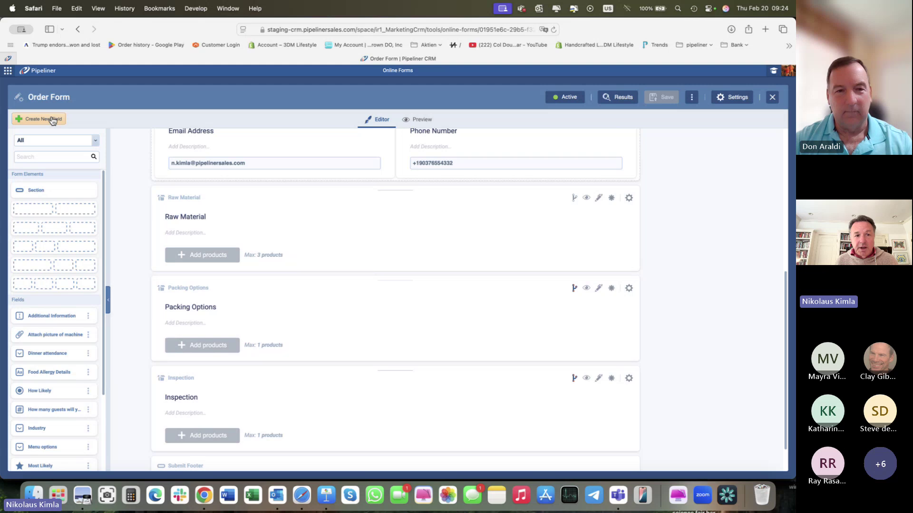
Start creating a shared online form field and set its type to Products.
click(52, 120)
click(389, 261)
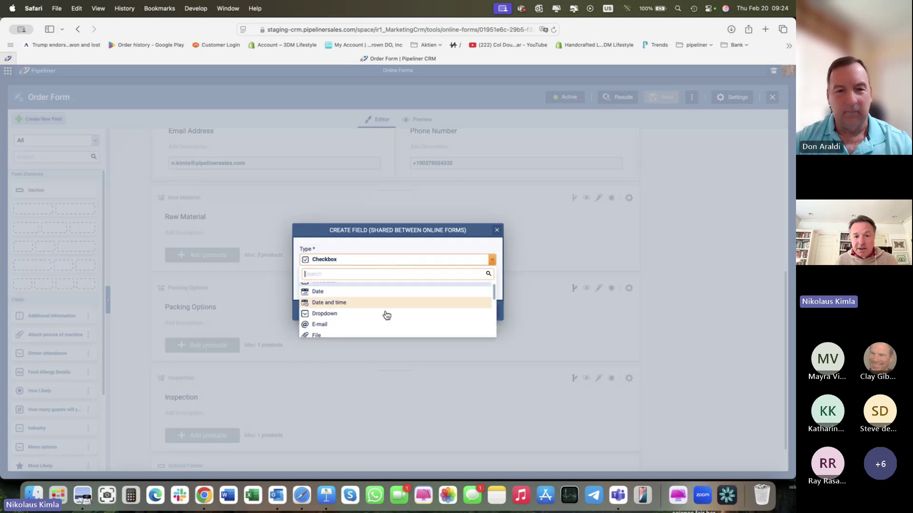
scroll(387, 316, down, 5)
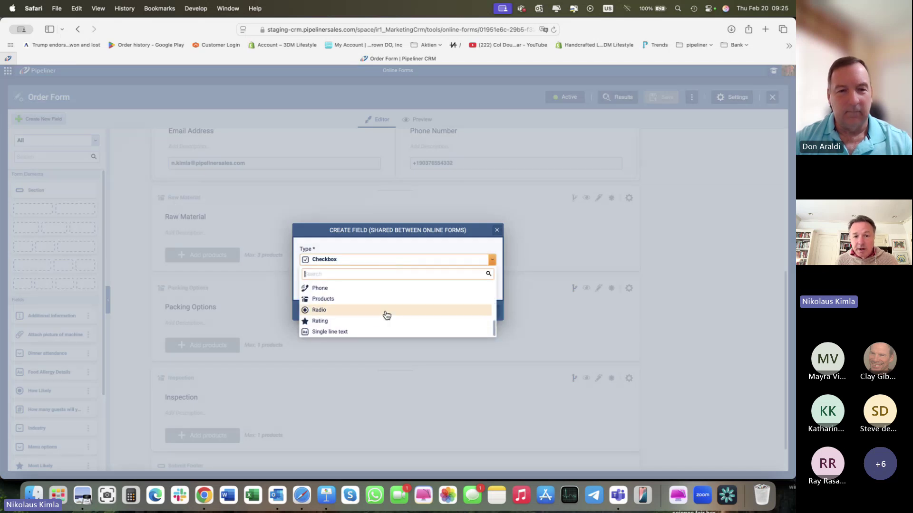
click(363, 301)
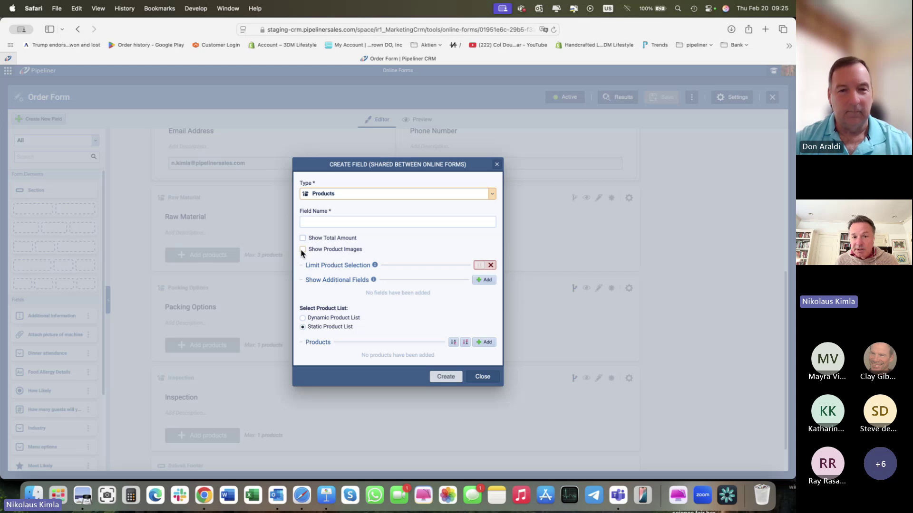
Add Comment as an additional field of the new Products field and enable the product selection limit.
click(481, 282)
click(471, 290)
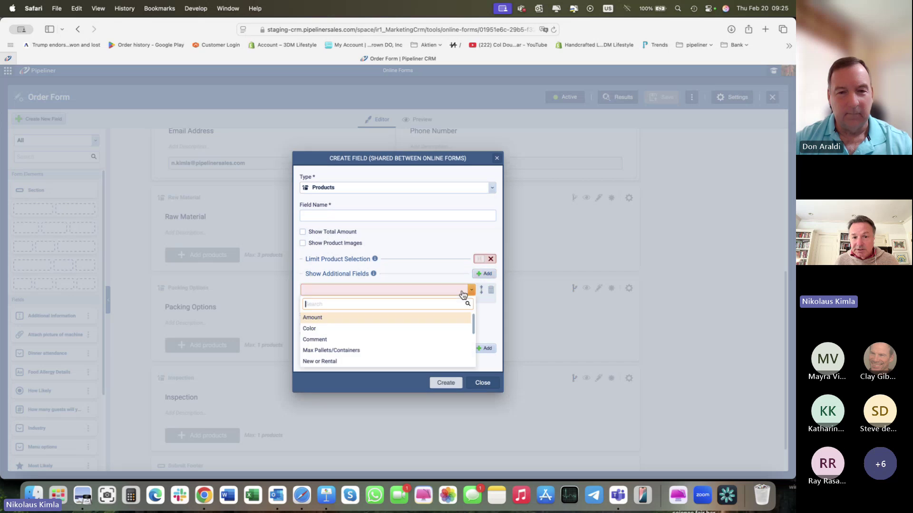
click(420, 339)
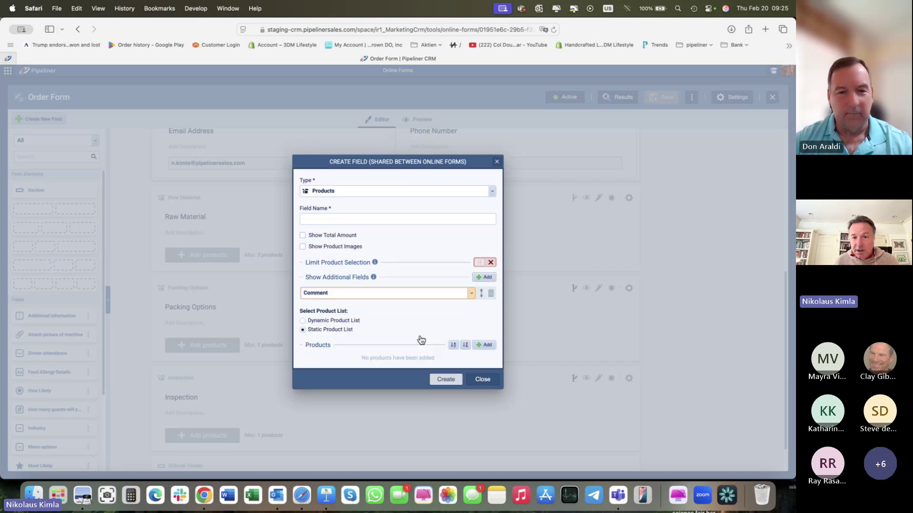
click(481, 261)
click(443, 276)
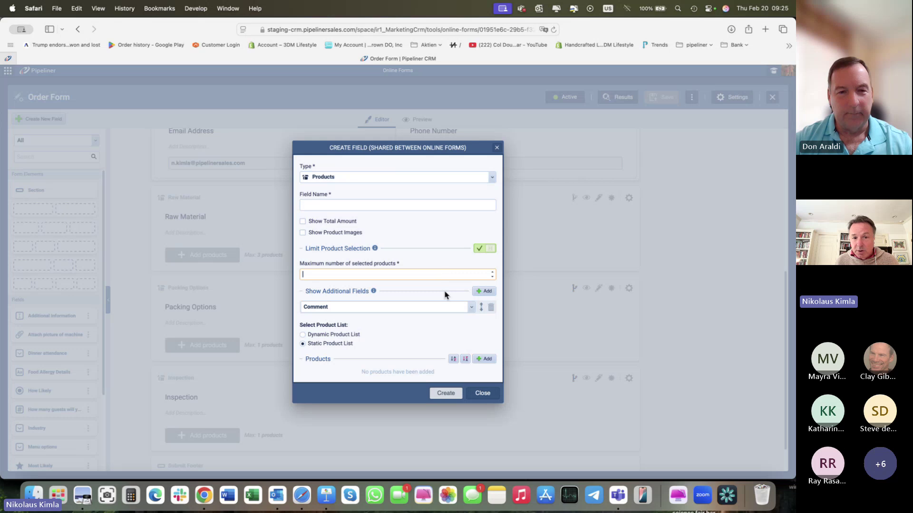
Choose the dynamic product list, view the available product filter fields, and discard both the filter and the new field.
click(303, 335)
click(478, 352)
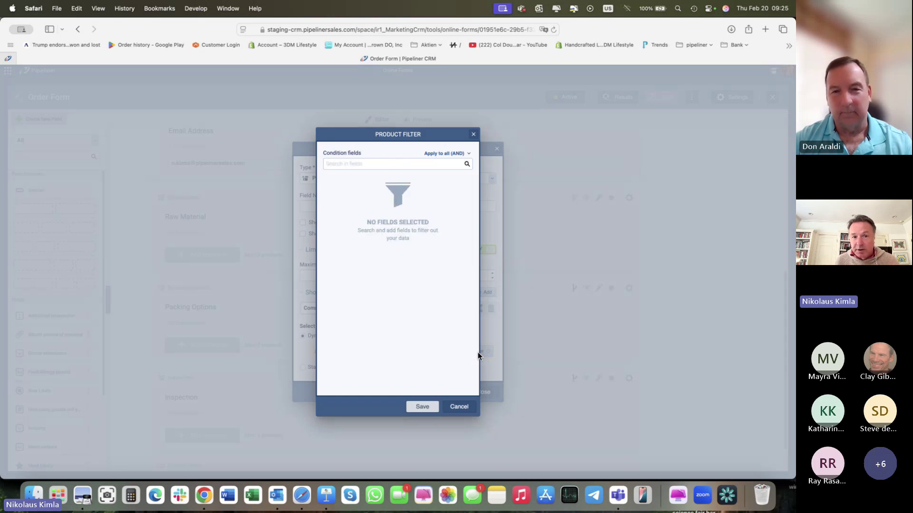
click(441, 164)
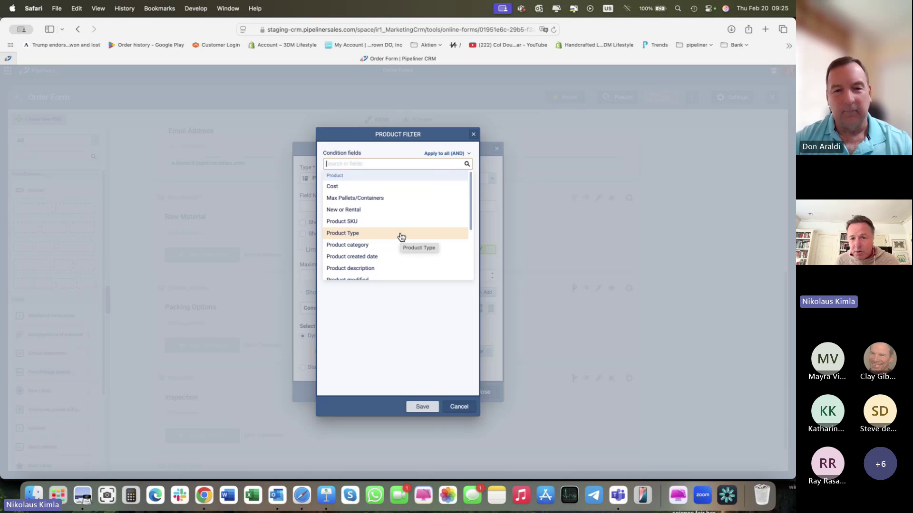
click(459, 407)
click(458, 407)
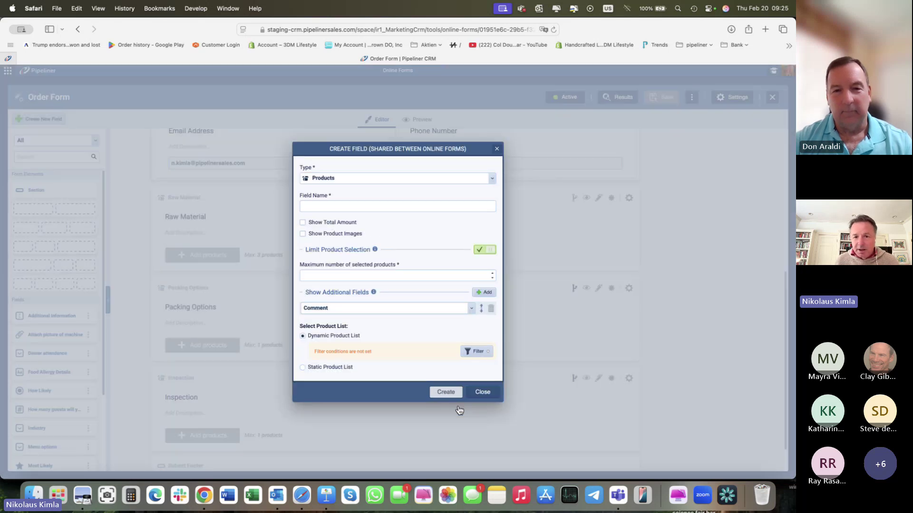
click(483, 394)
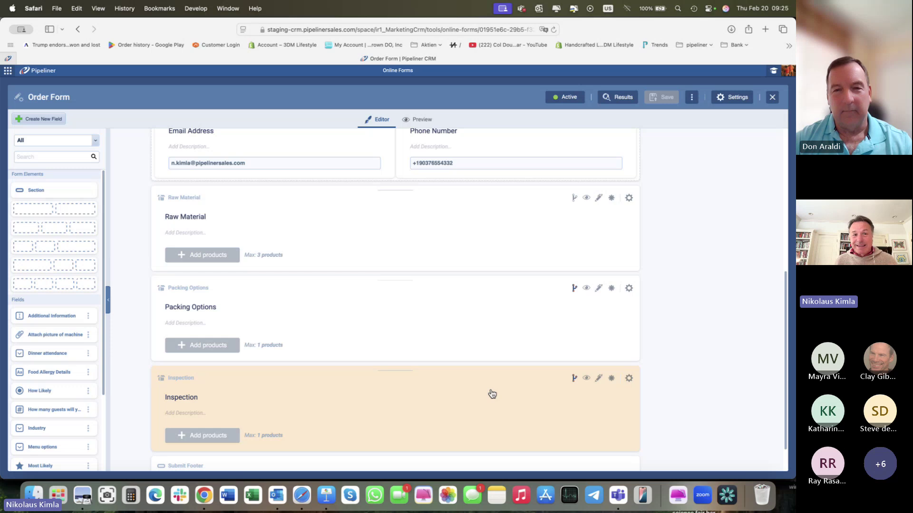
Switch to the published Order Form window and look through the form down to its submit section.
click(220, 9)
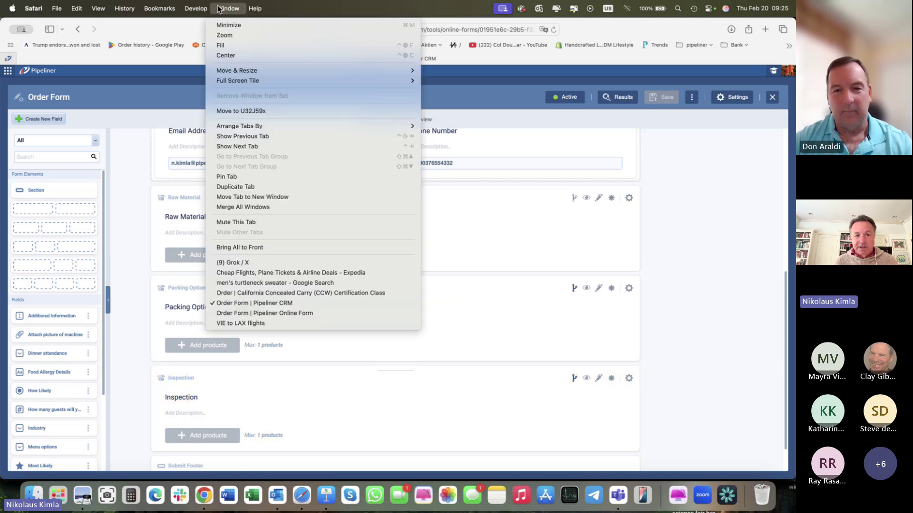
click(274, 313)
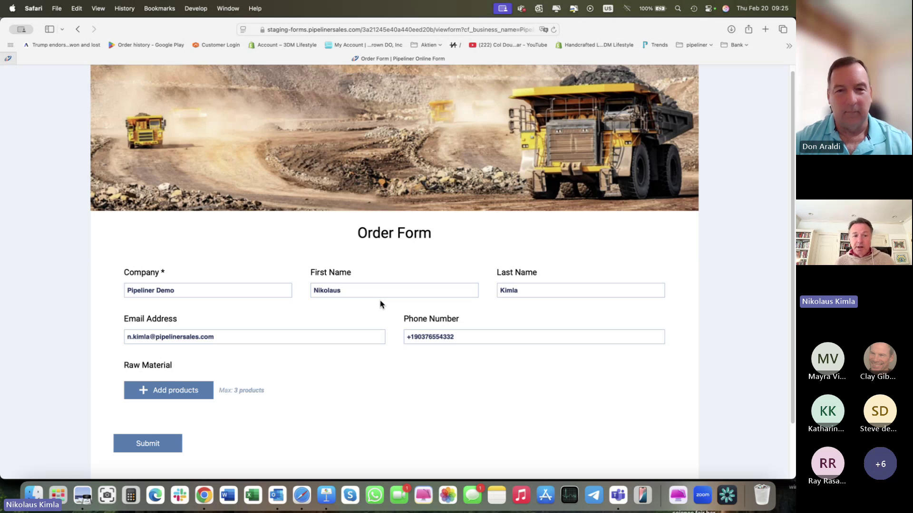
scroll(380, 303, down, 3)
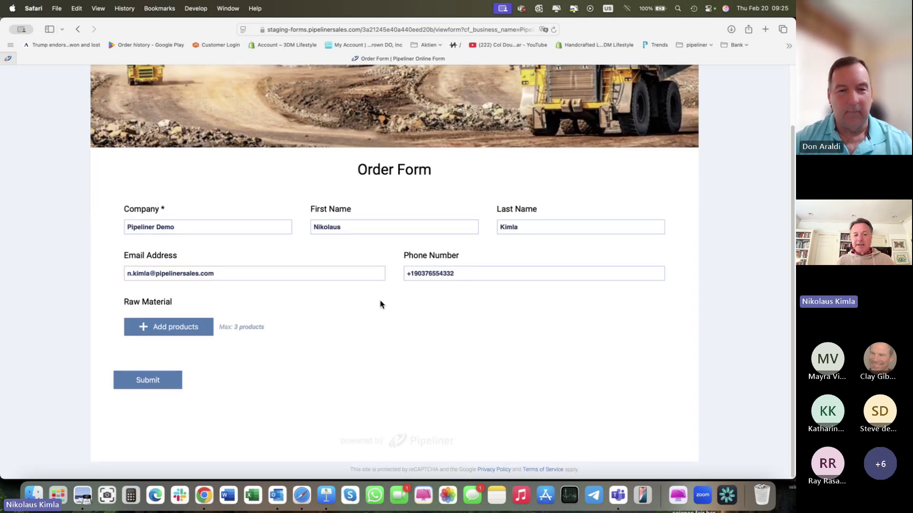
Add the raw material BA2 1.20-2.80 MM to the order with a quantity of 100.
click(172, 331)
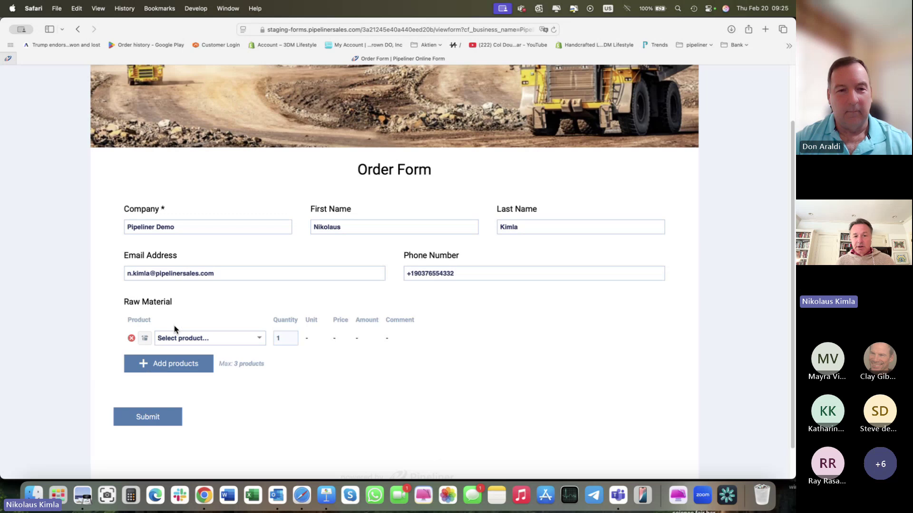
click(233, 343)
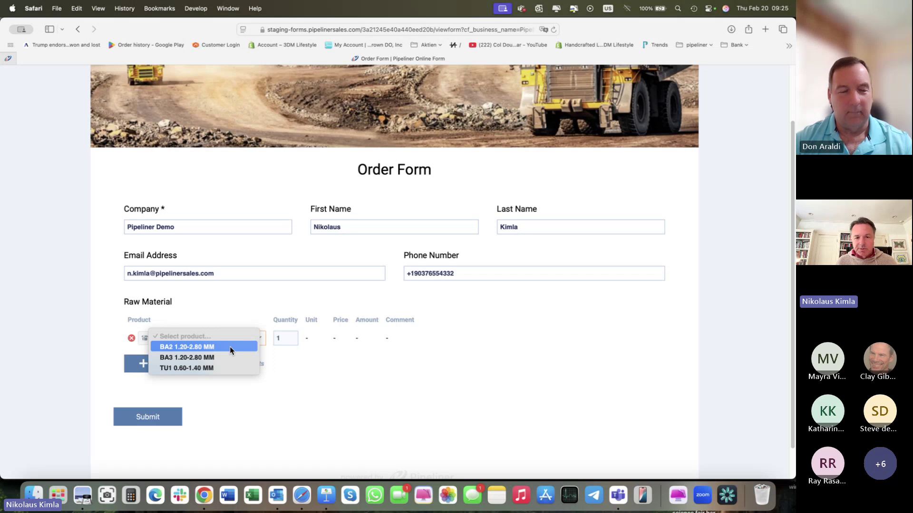
click(230, 347)
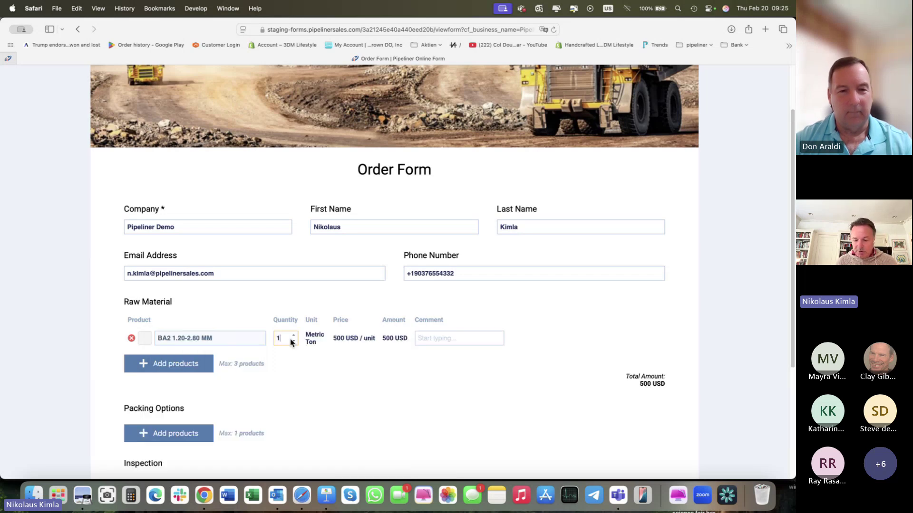
text(00)
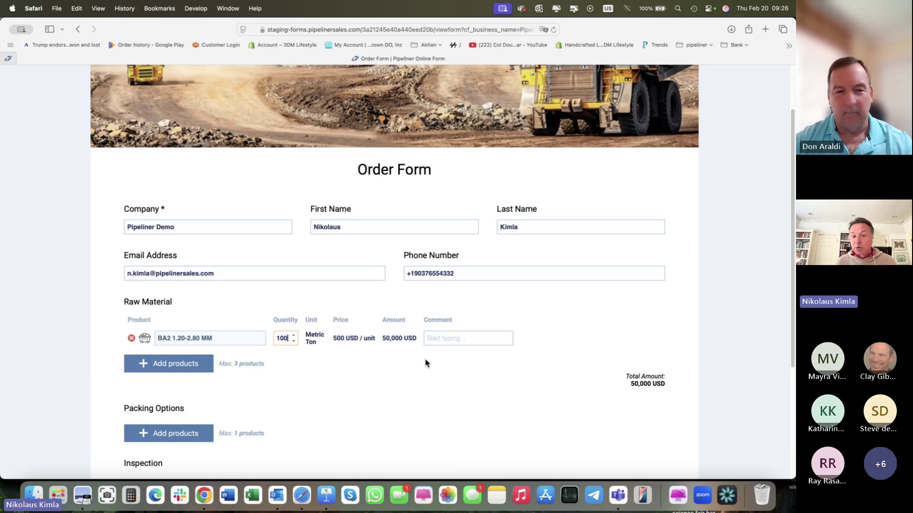
click(445, 340)
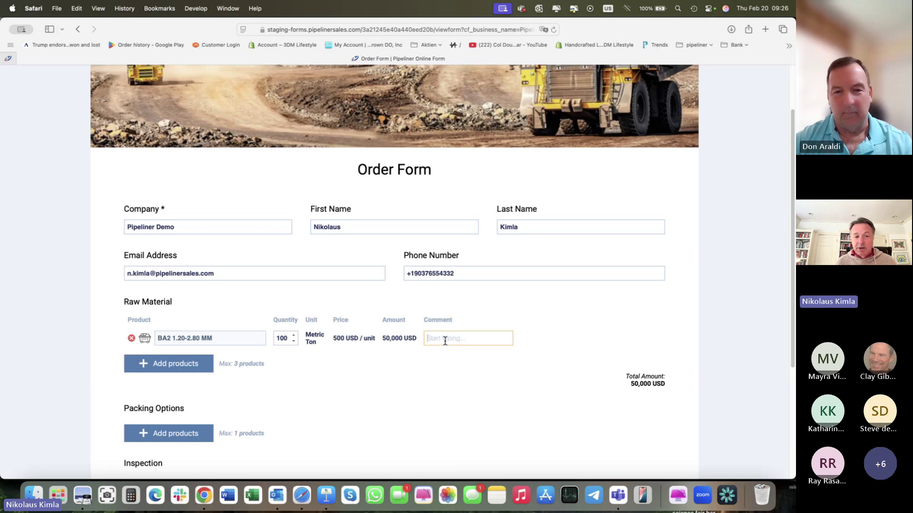
Add the Big Bag 1000 Kg packing option to the order with a quantity of 10.
scroll(253, 392, down, 3)
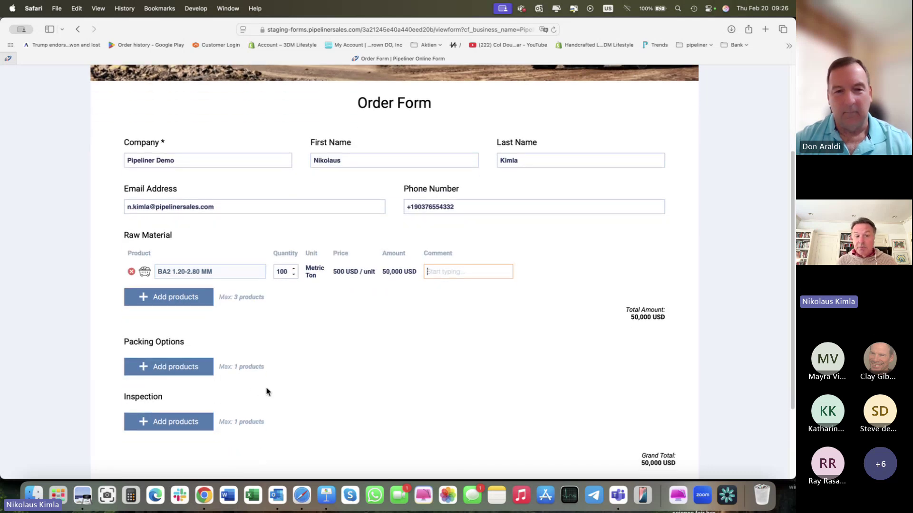
click(176, 367)
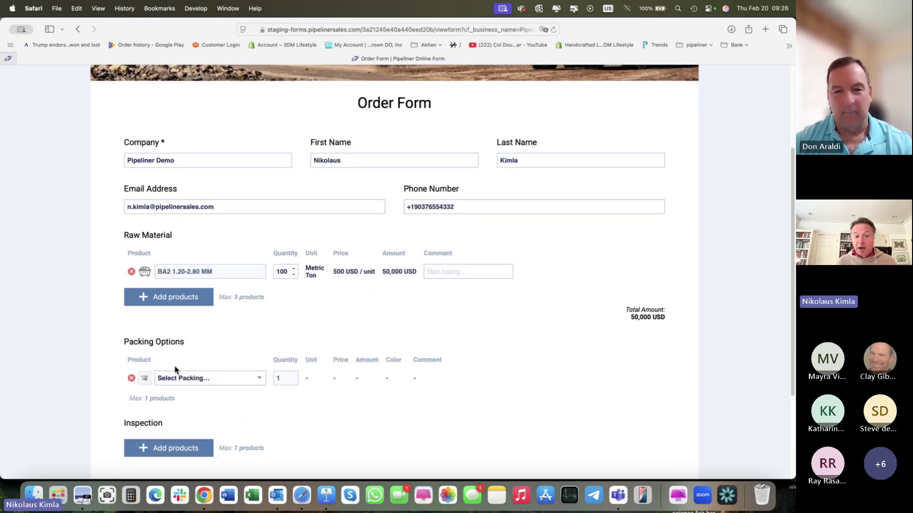
click(261, 379)
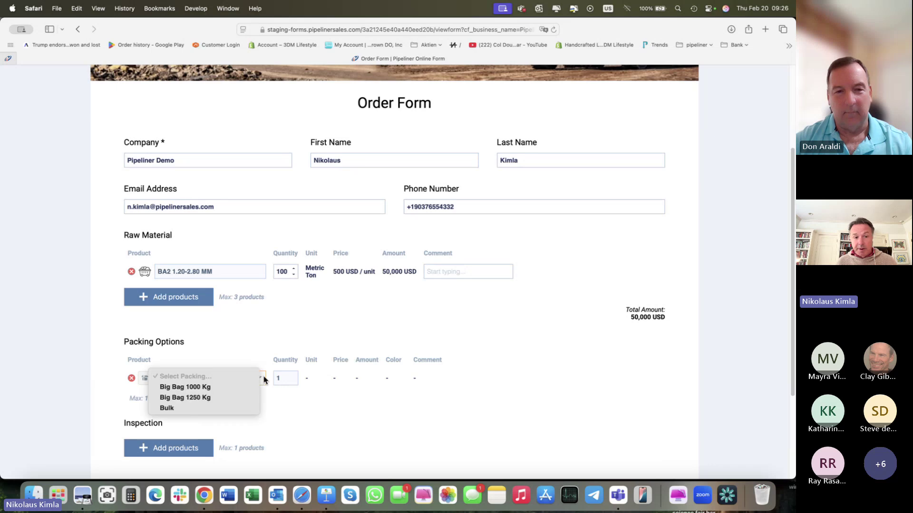
click(241, 389)
click(294, 375)
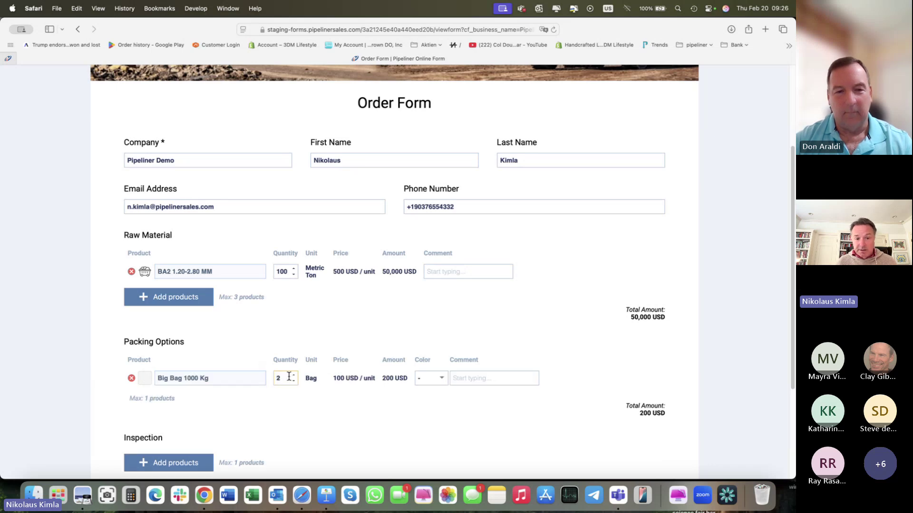
click(293, 376)
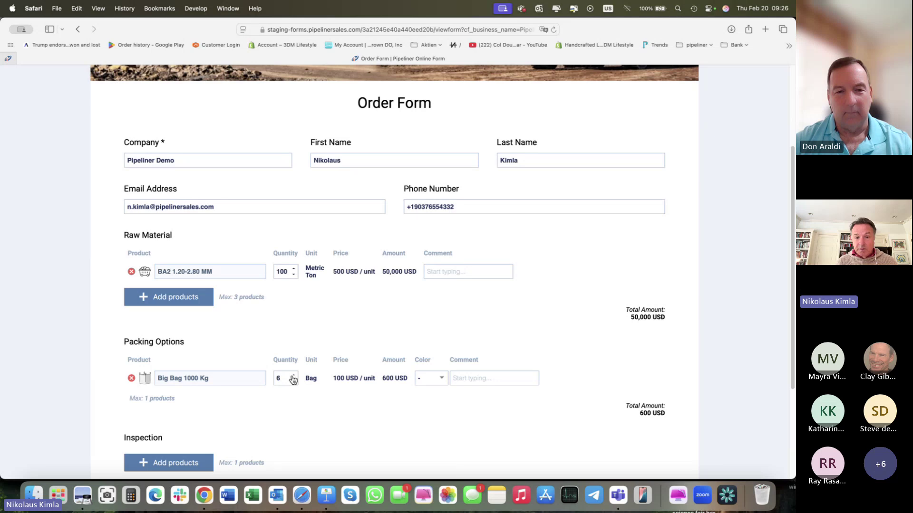
click(293, 375)
click(293, 375)
Add Visual Inspection as the order's inspection type with a quantity of 5 and look over the completed lines.
scroll(301, 395, down, 5)
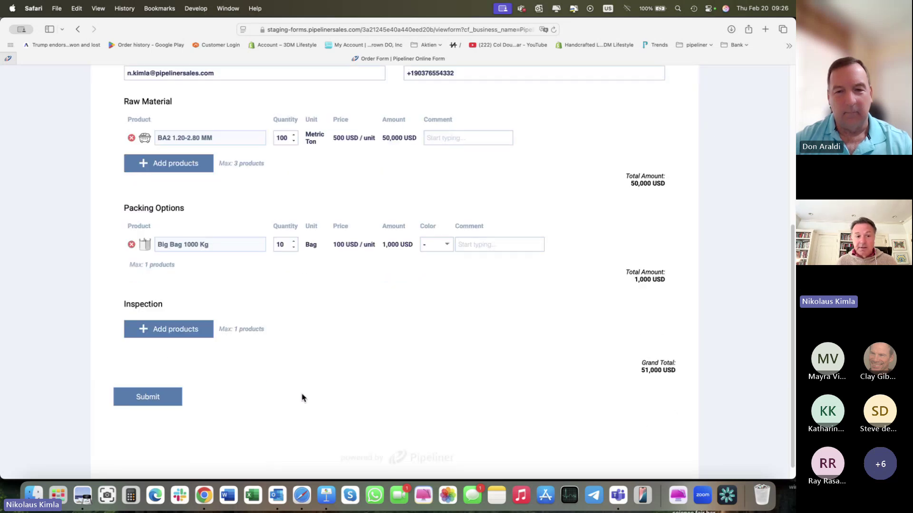
click(188, 312)
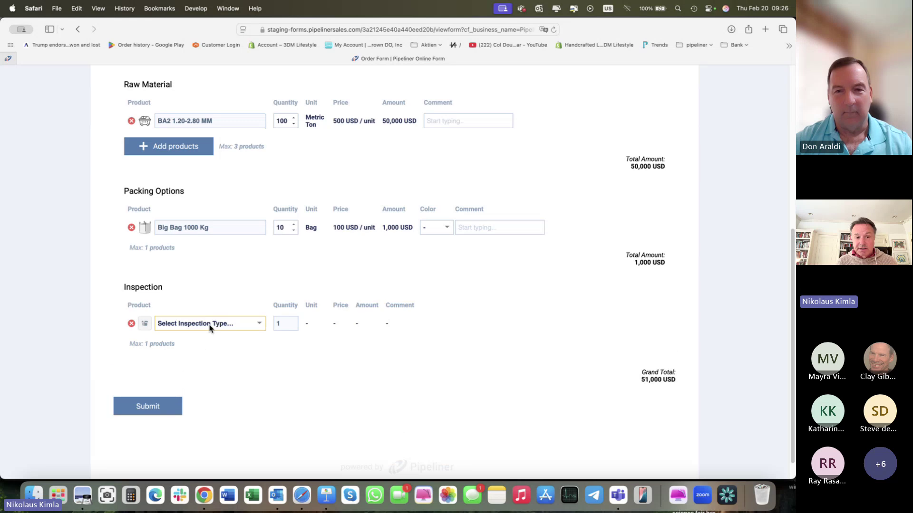
click(210, 324)
click(209, 354)
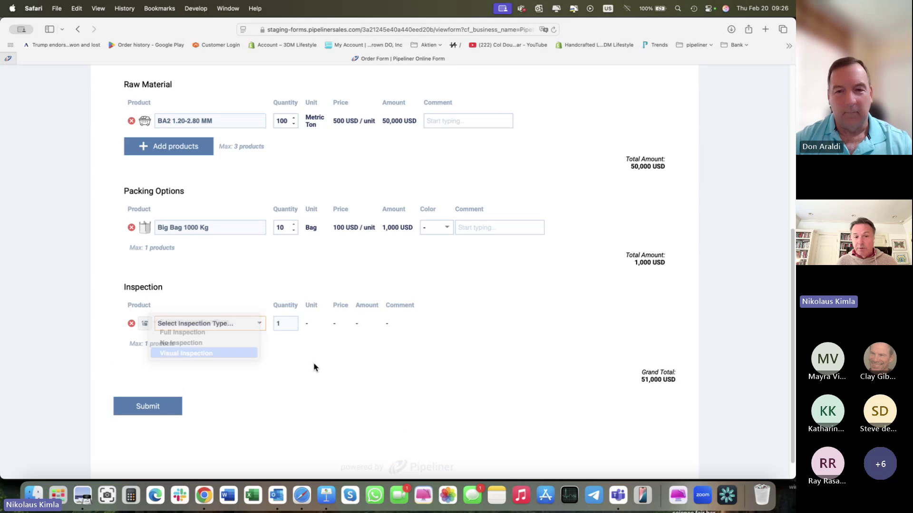
click(294, 321)
click(294, 320)
click(294, 321)
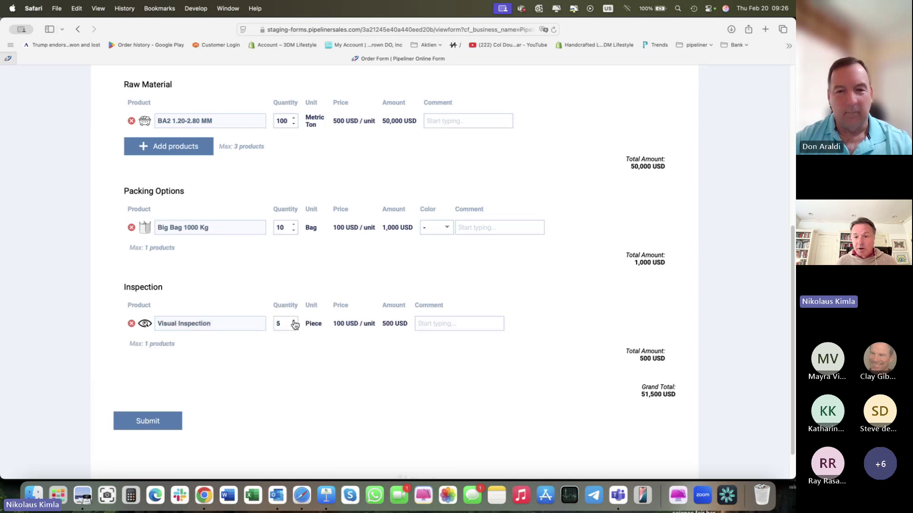
scroll(540, 385, up, 3)
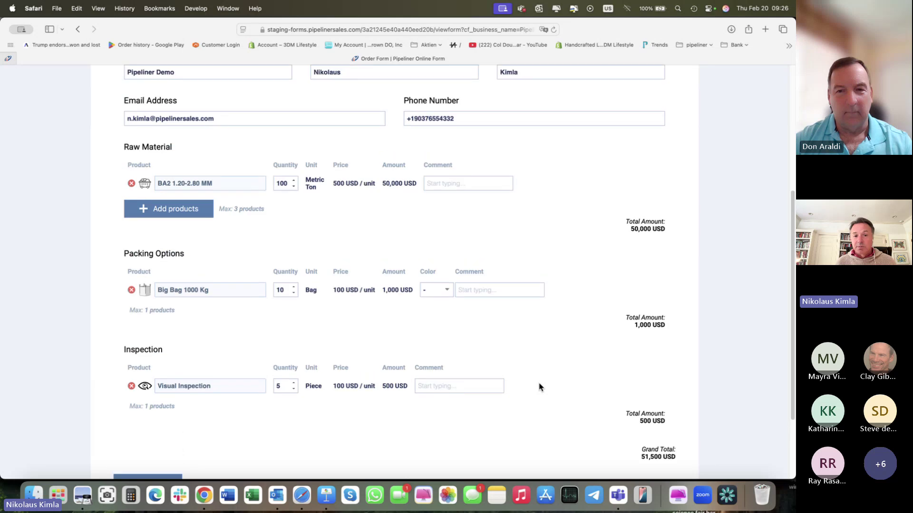
Review the completed Order Form from the company and contact fields through the product lines to the submit section.
scroll(540, 387, down, 5)
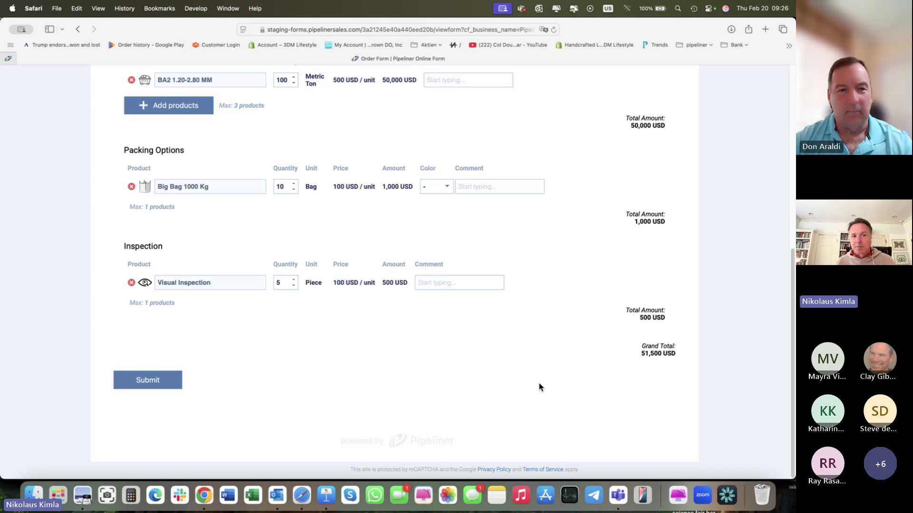
scroll(539, 387, up, 7)
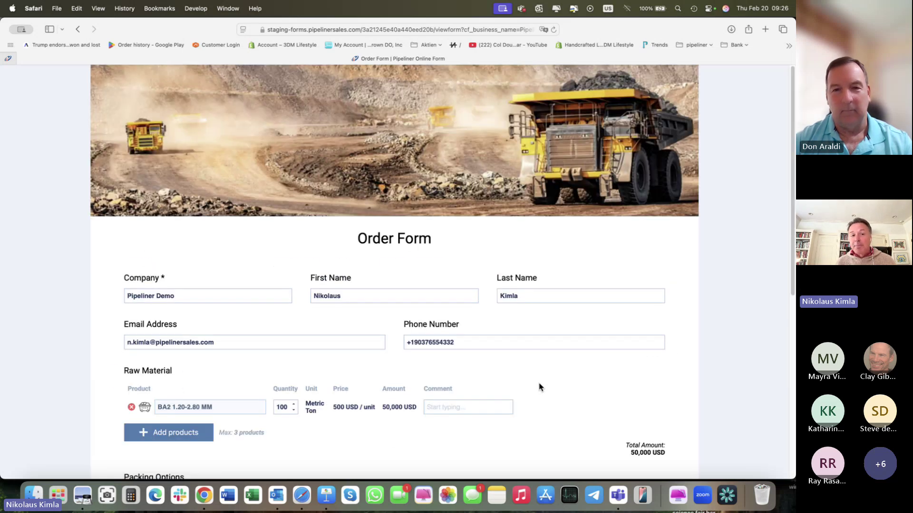
scroll(539, 387, down, 7)
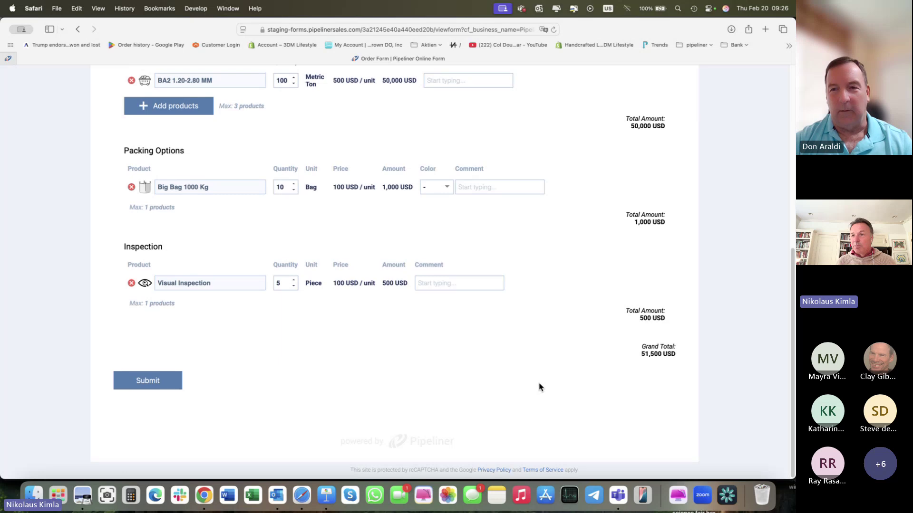
scroll(540, 387, up, 3)
scroll(540, 388, down, 3)
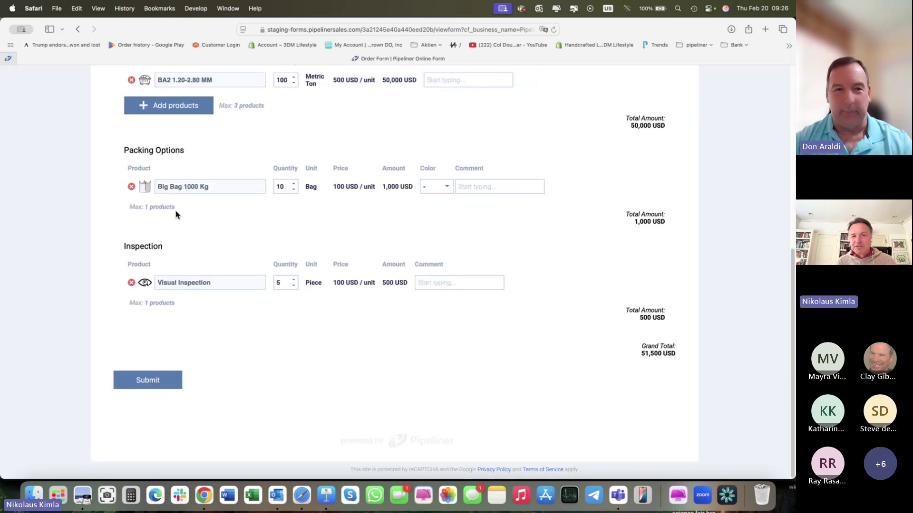
scroll(408, 361, up, 5)
scroll(408, 361, up, 3)
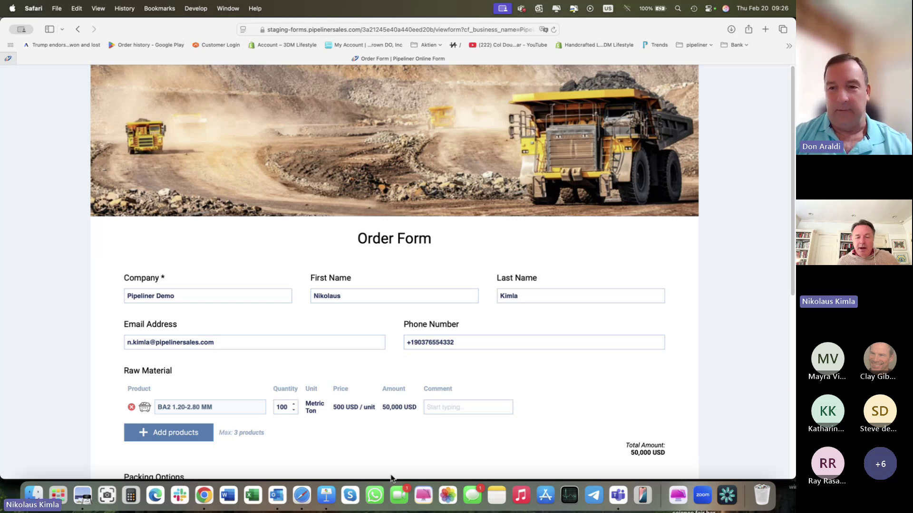
Show the 3 Major Use Cases slide in Keynote, and switch to the Order Form editor window in Safari.
click(326, 496)
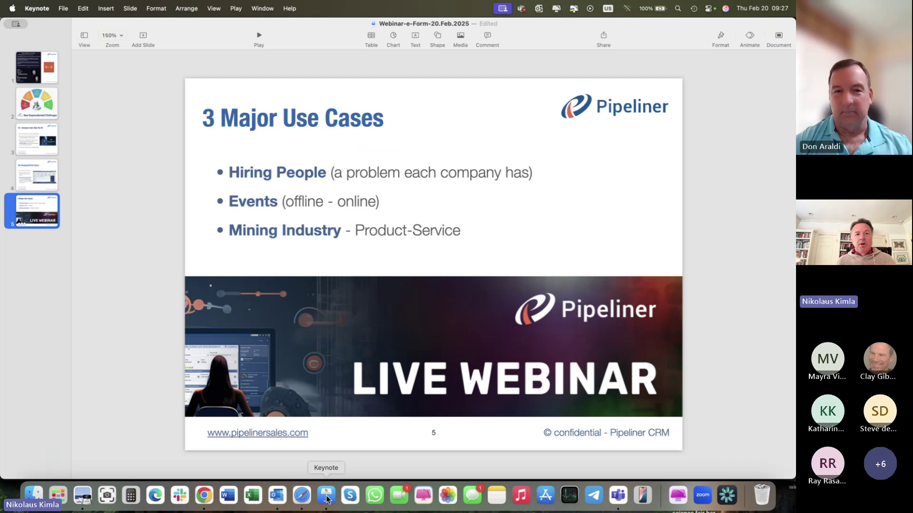
click(207, 494)
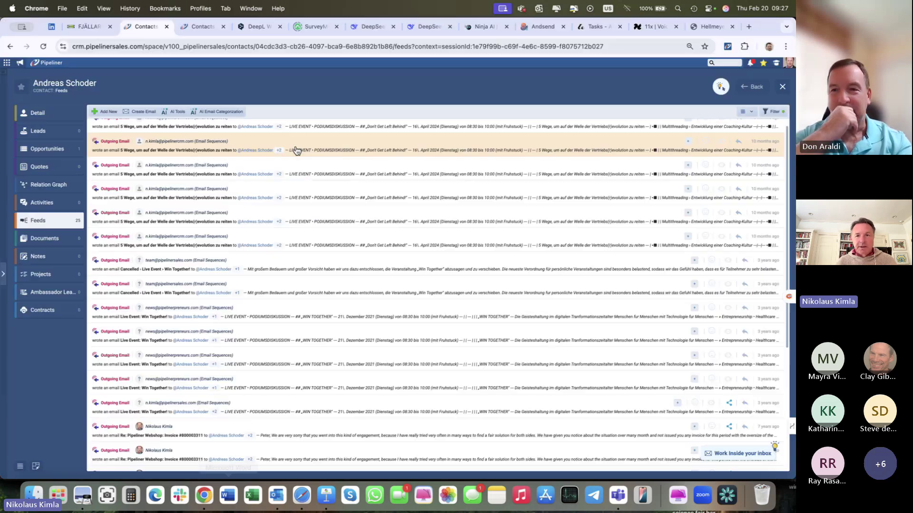
click(302, 496)
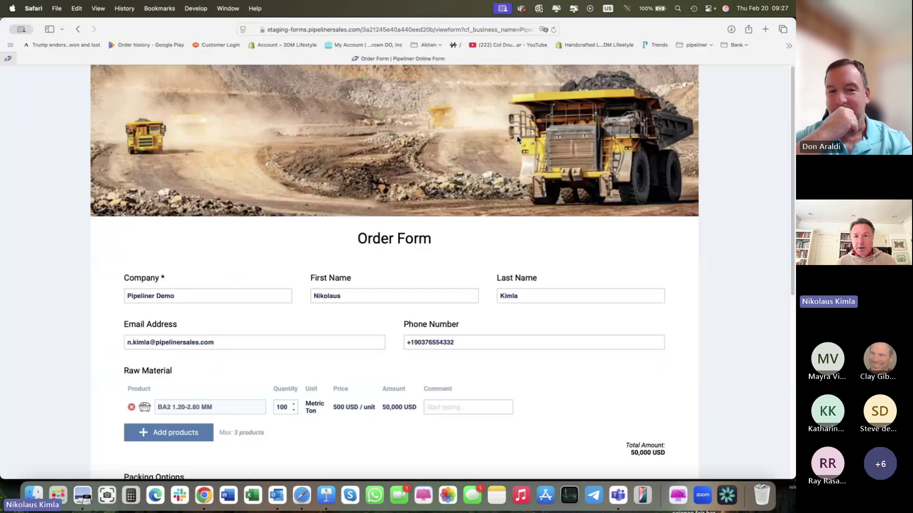
click(228, 6)
click(396, 318)
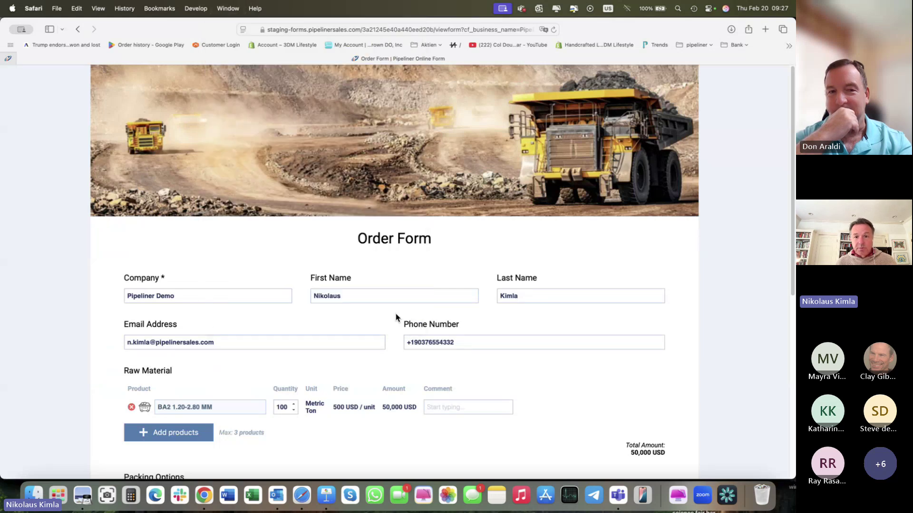
scroll(396, 318, up, 5)
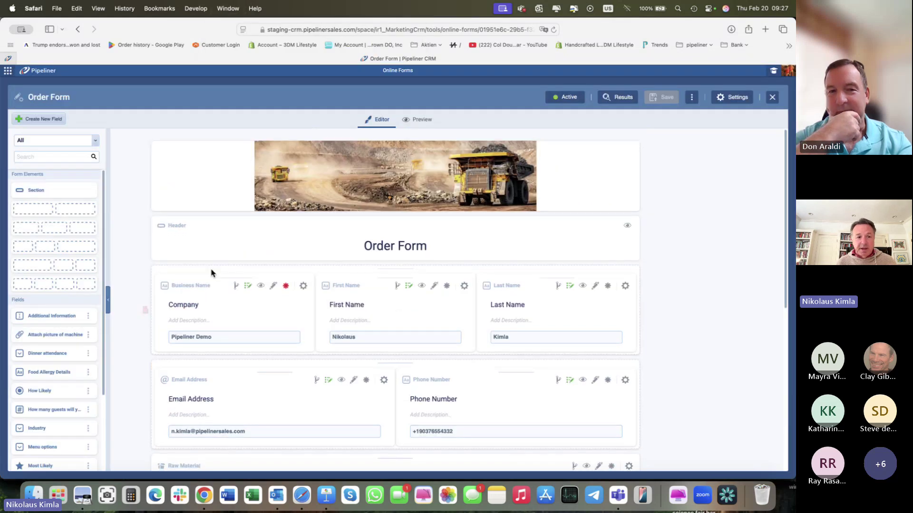
Place the How Likely field directly below the Order Form header, and remove it from the form again.
scroll(91, 304, down, 3)
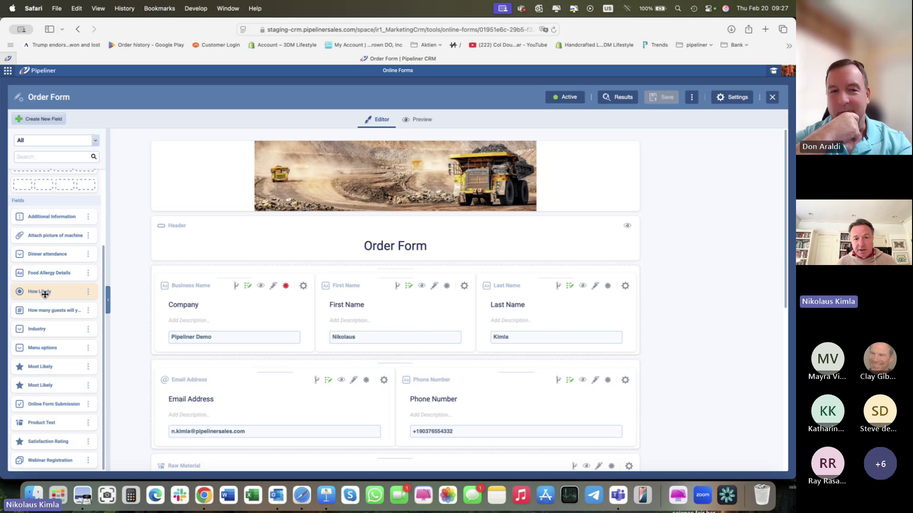
drag(44, 295, 42, 271)
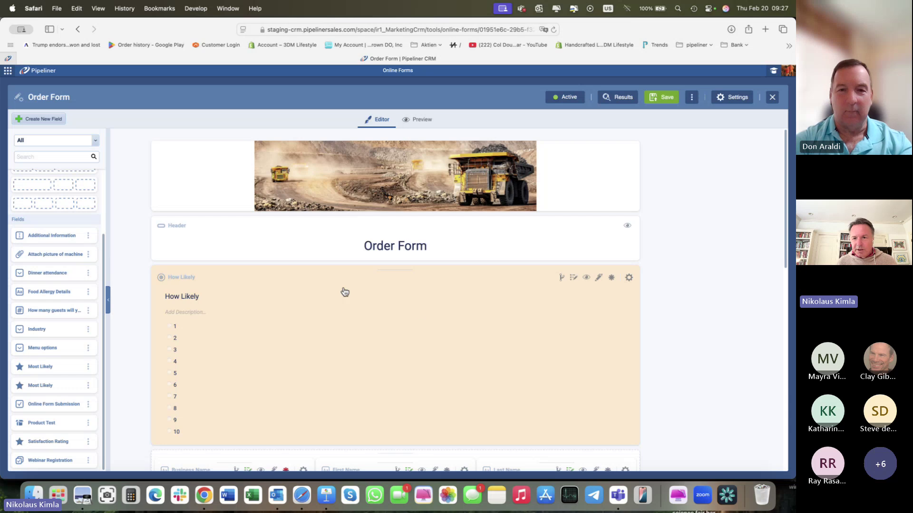
click(629, 278)
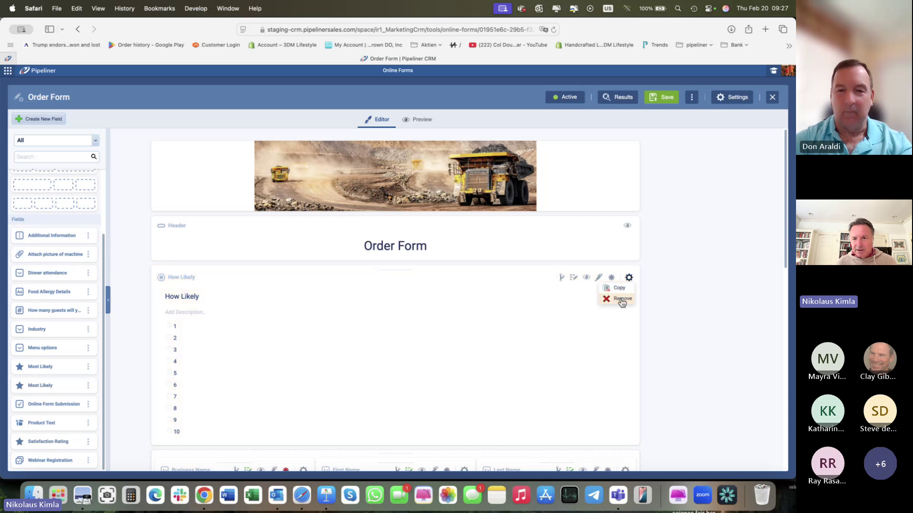
click(619, 299)
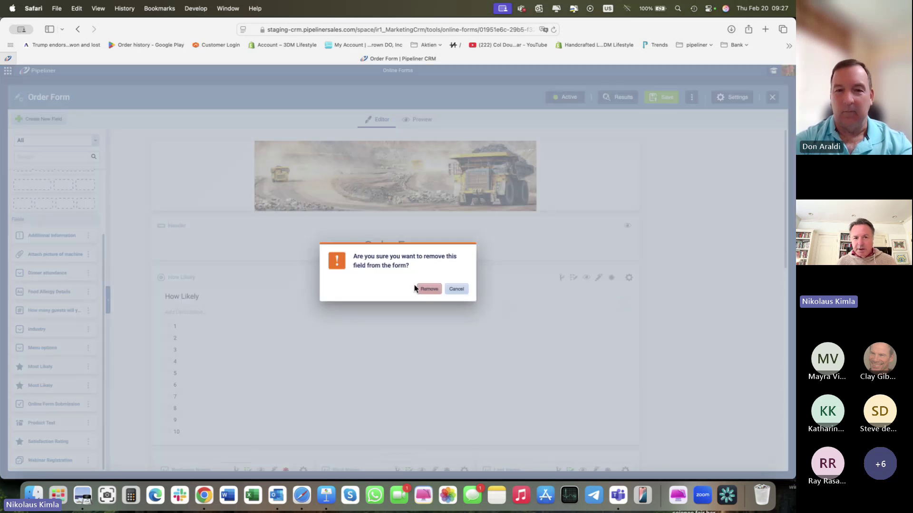
click(426, 289)
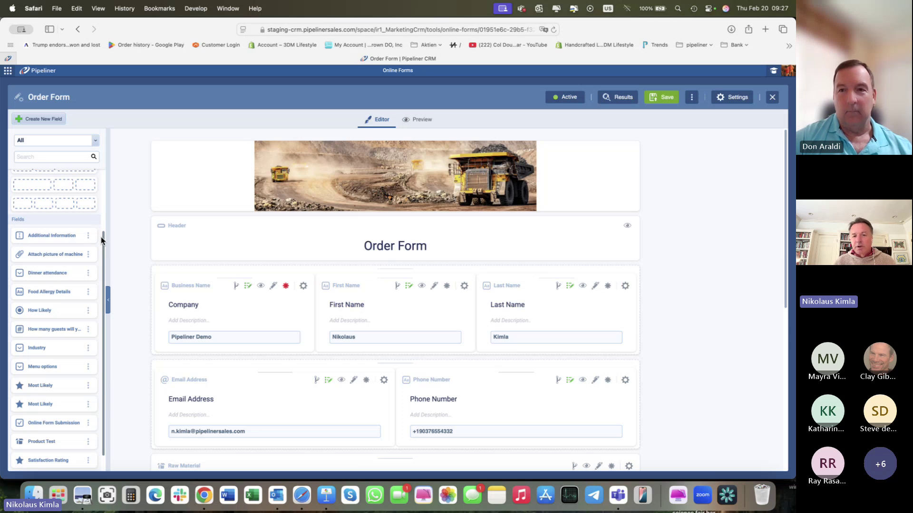
scroll(135, 246, down, 10)
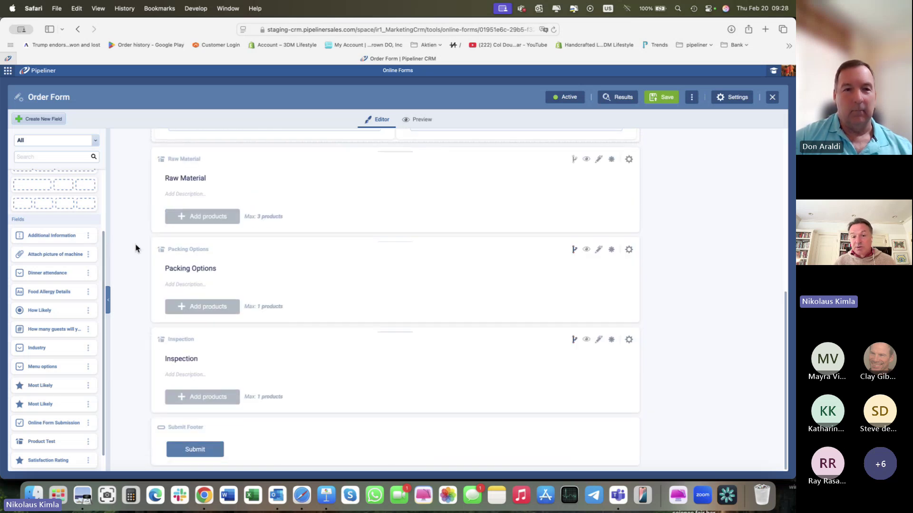
scroll(135, 246, up, 10)
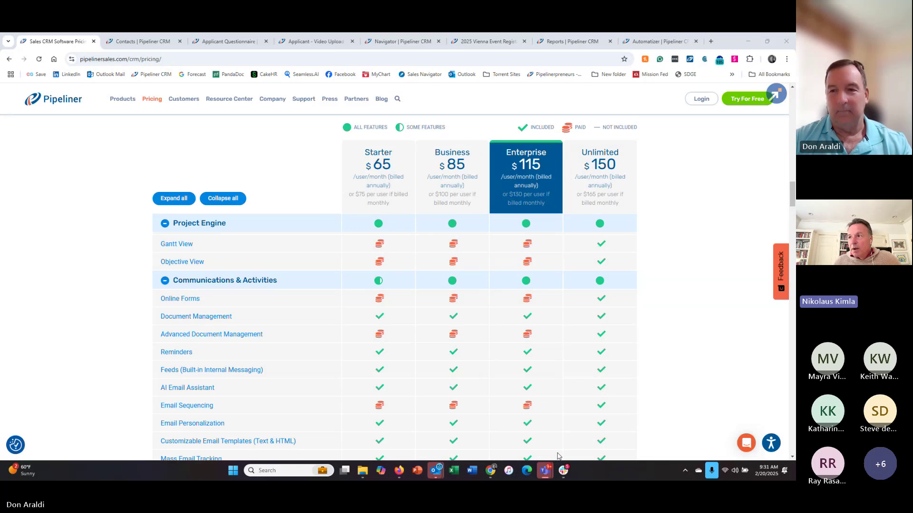
Switch to the Pipeliner Webinar meeting in Teams and open the meeting chat.
key(alt+Tab)
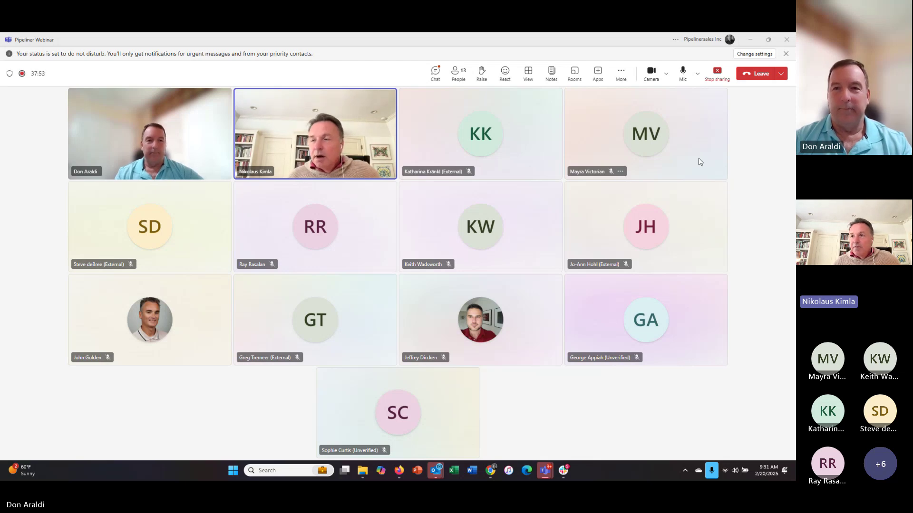
click(436, 74)
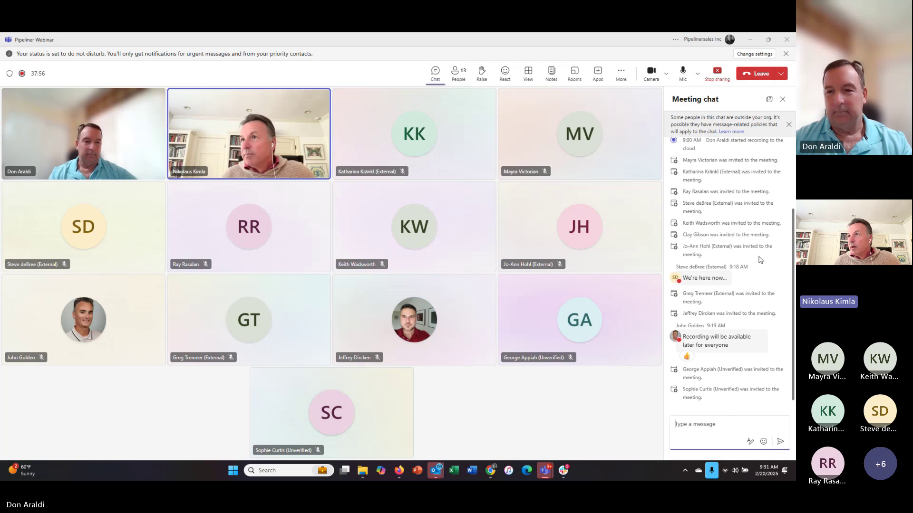